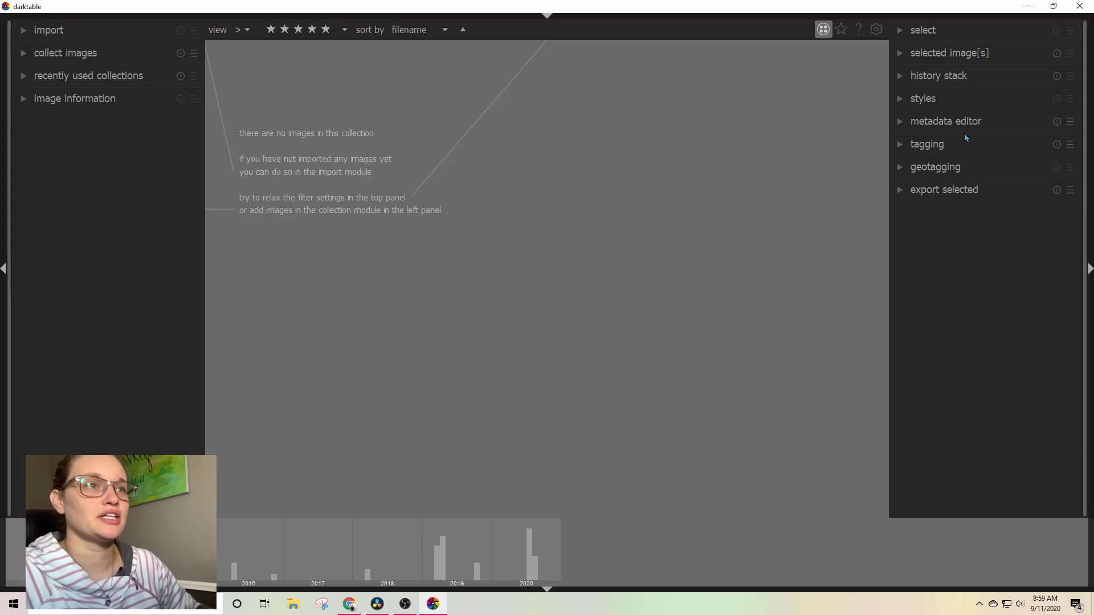
Expand the top header panel, collapse it, then expand it again to show the selection count and views.
click(546, 18)
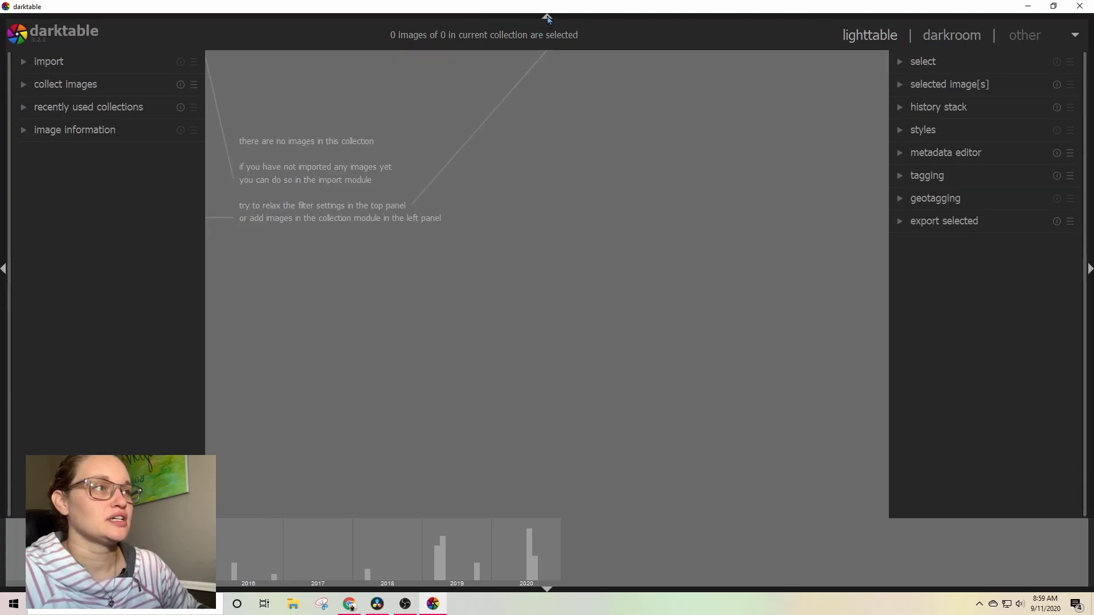
click(547, 18)
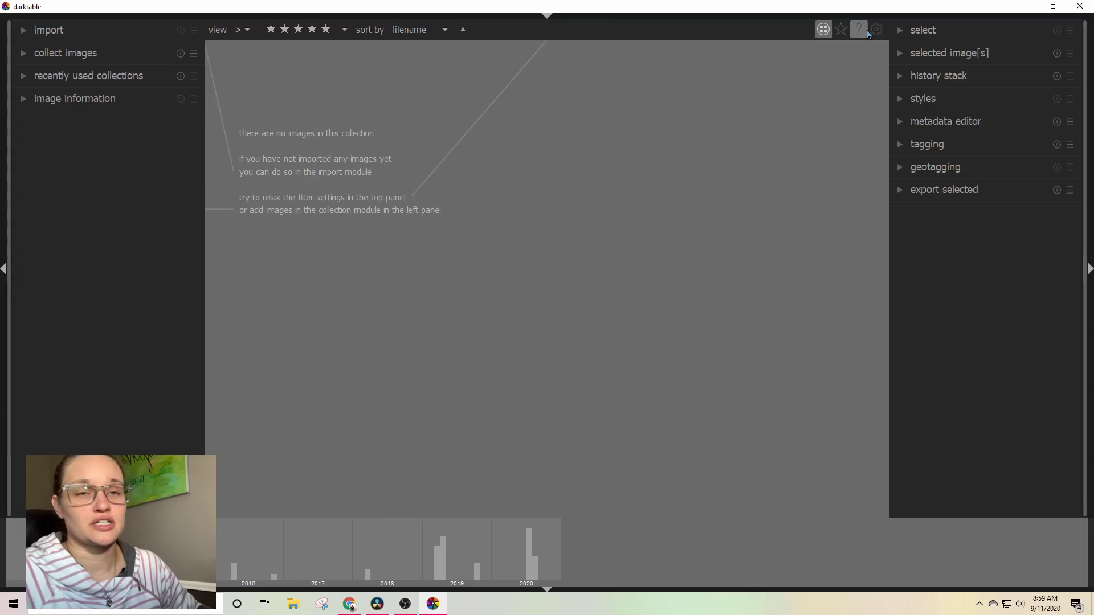
click(547, 17)
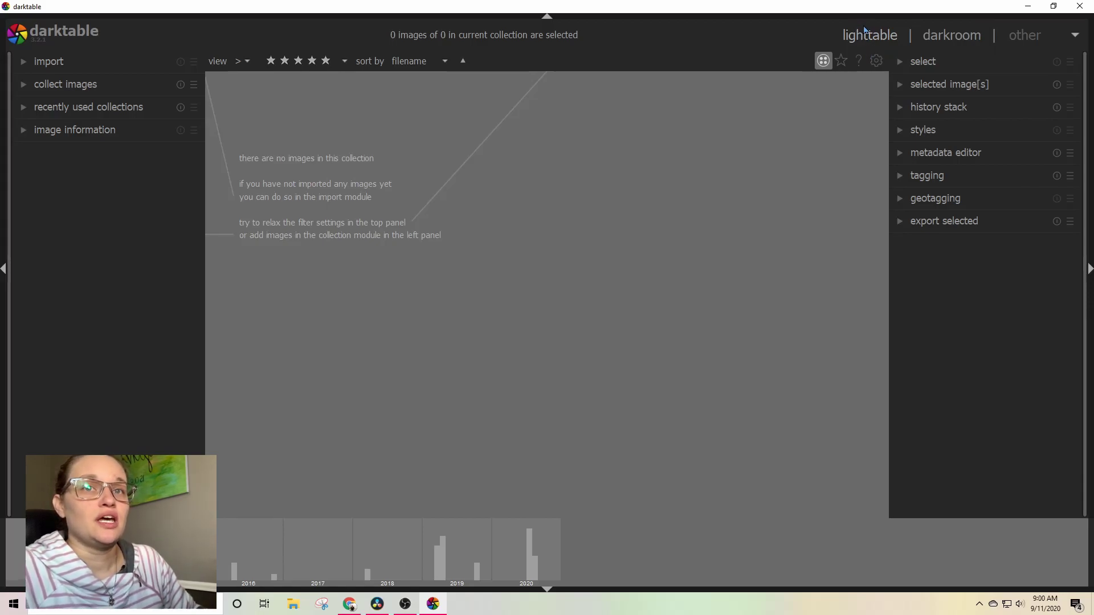
Expand the import module in darktable's left panel.
click(24, 62)
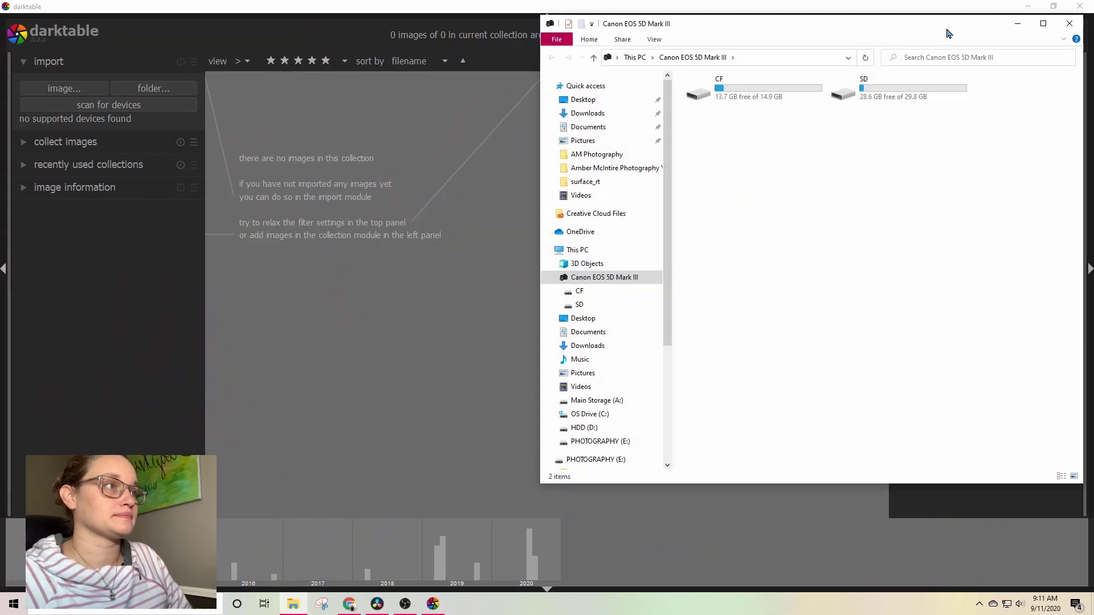
Center the Explorer window, minimize darktable, and maximize Explorer to fill the screen.
drag(949, 34, 685, 71)
click(1027, 5)
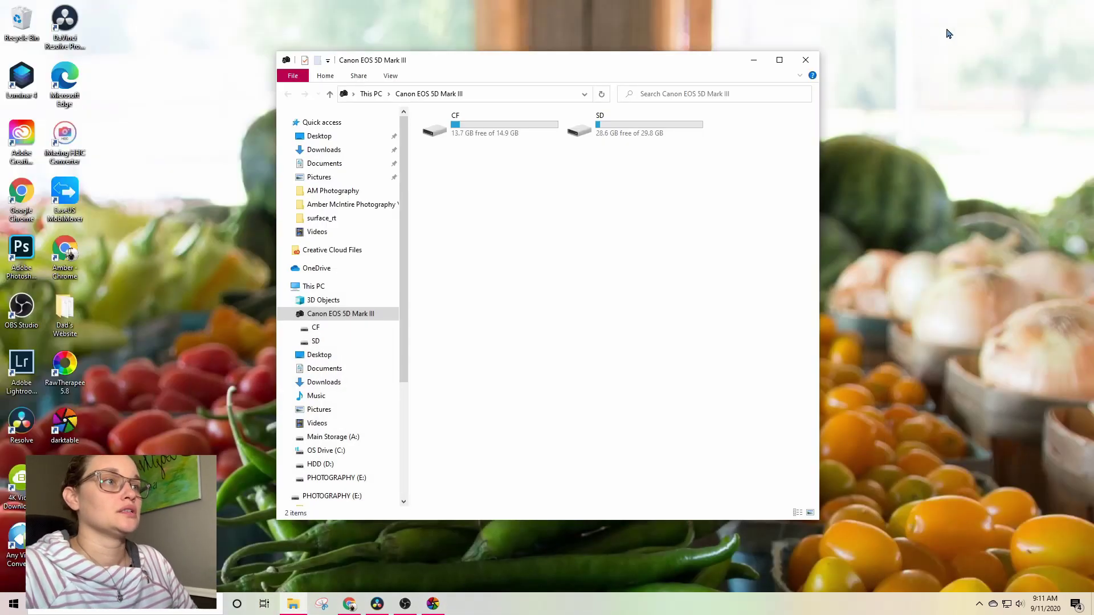
click(779, 60)
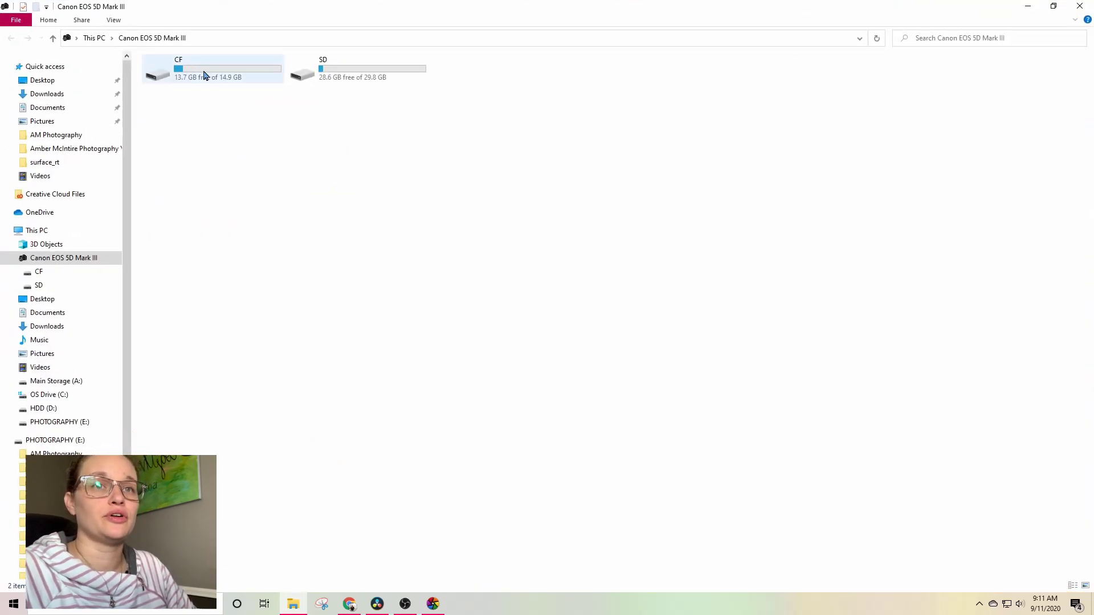
Look inside the CF card, go back, then open SD > DCIM > 100EOS5D.
double_click(264, 73)
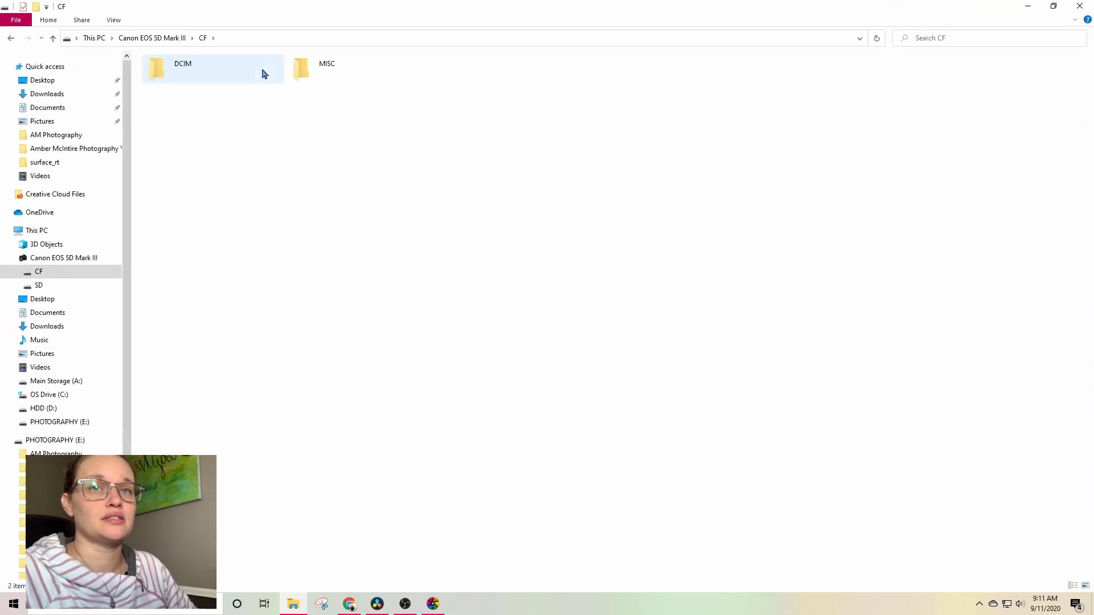
click(11, 38)
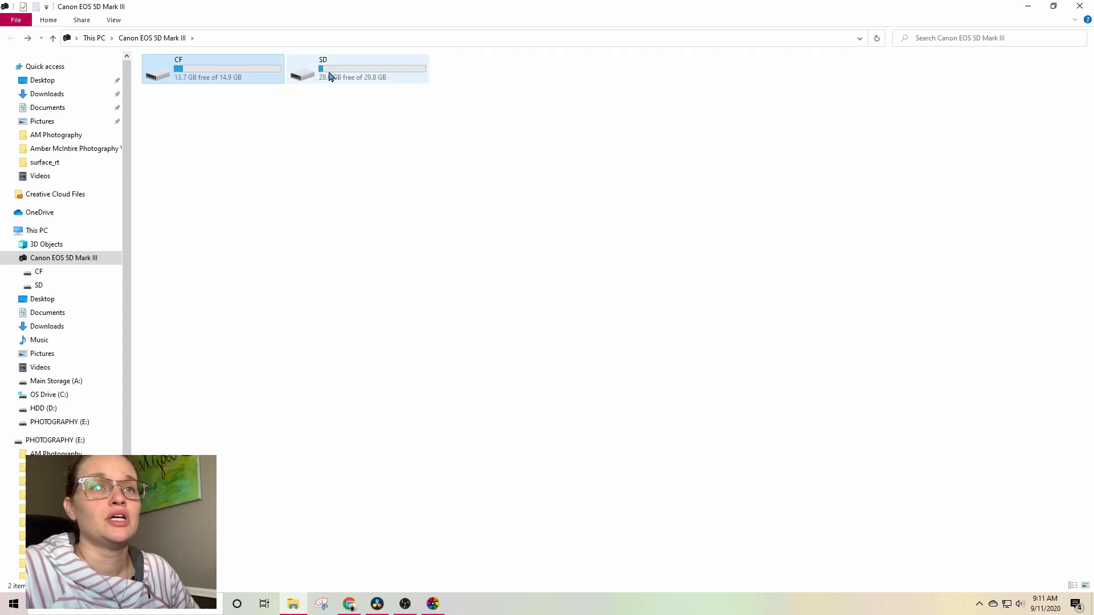
double_click(305, 76)
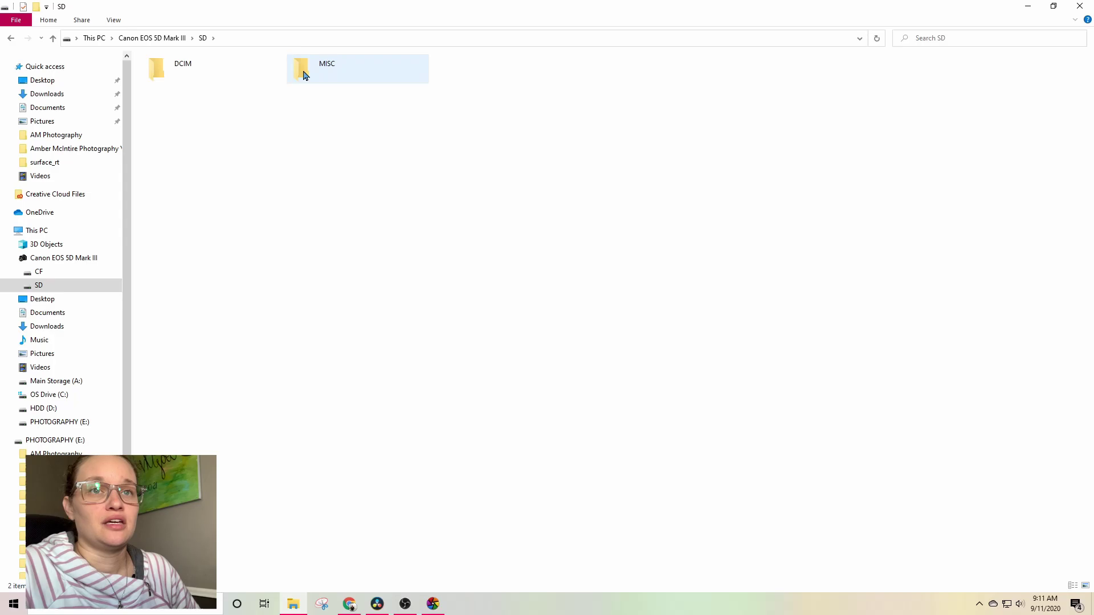
double_click(206, 77)
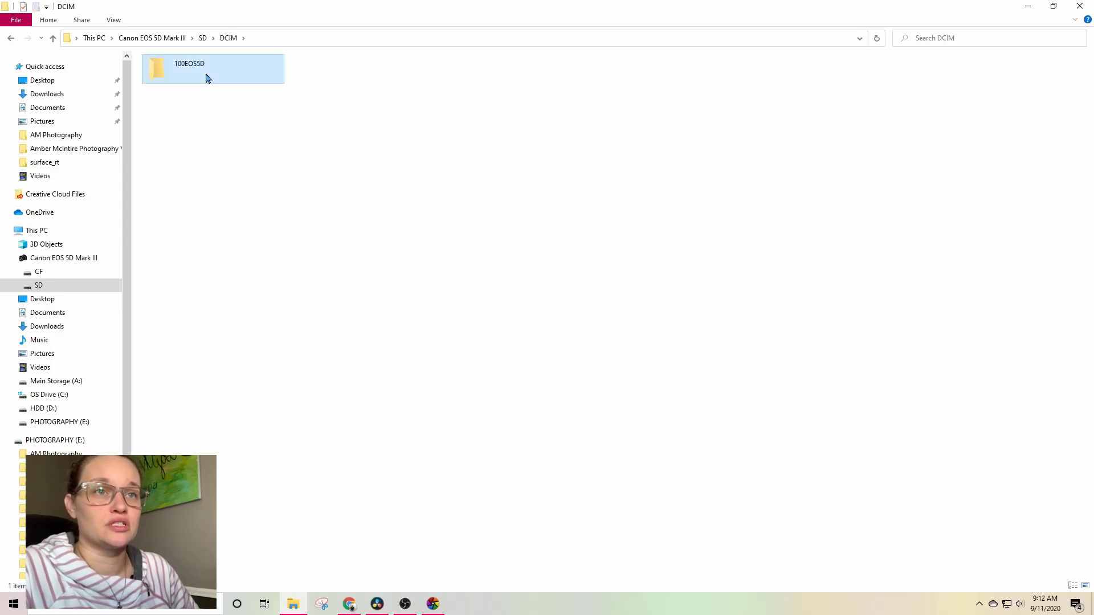
double_click(208, 78)
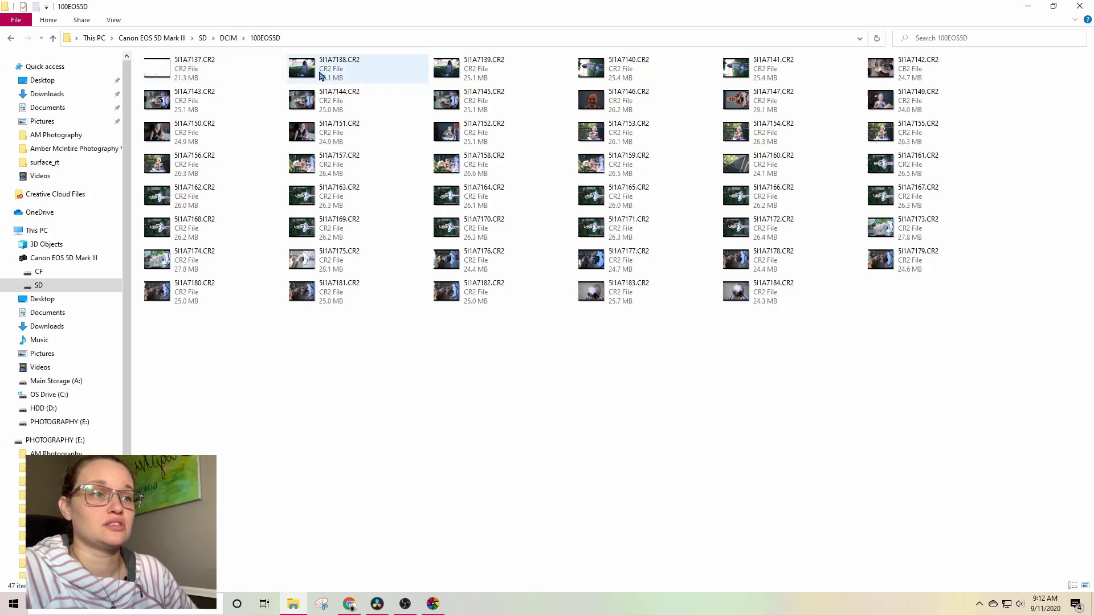
Select 5I1A7138.CR2 through 5I1A7184.CR2, copy them, and start dragging them toward the photo drive.
click(321, 76)
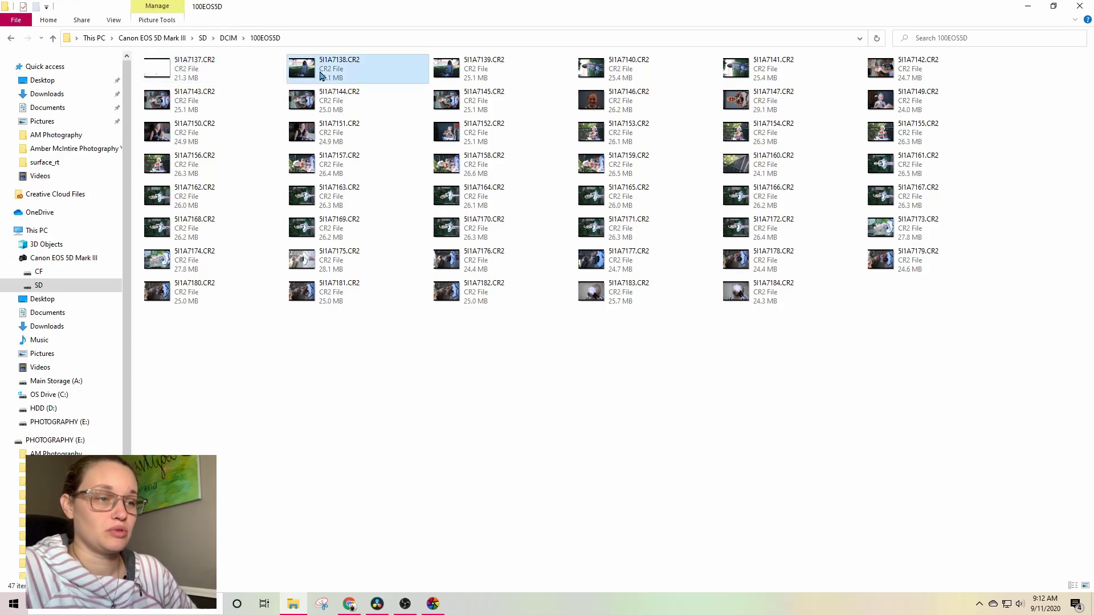
shift+click(752, 299)
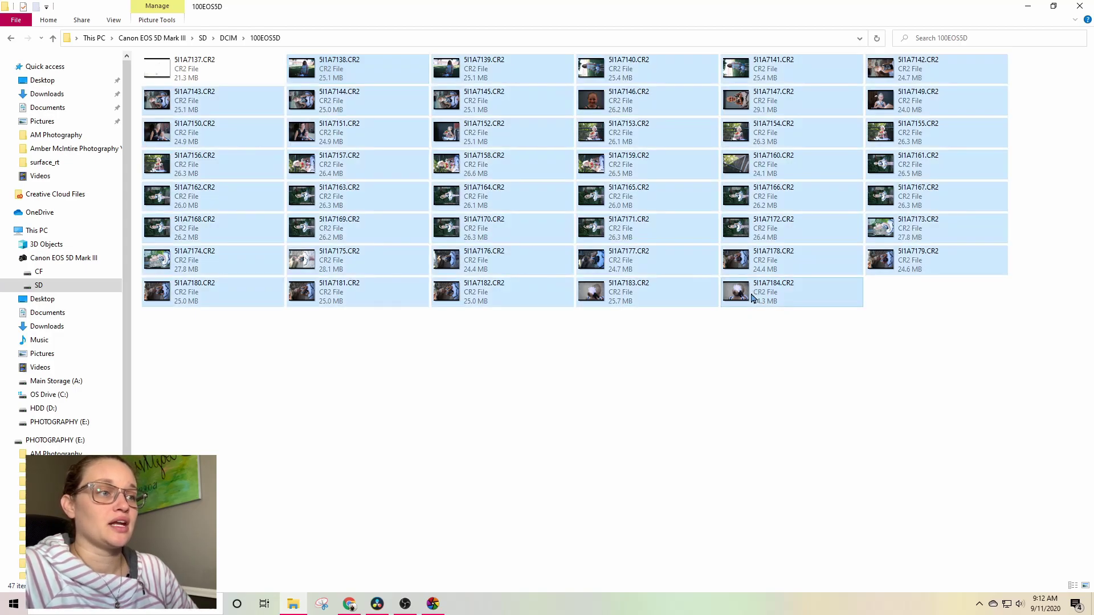
right_click(752, 298)
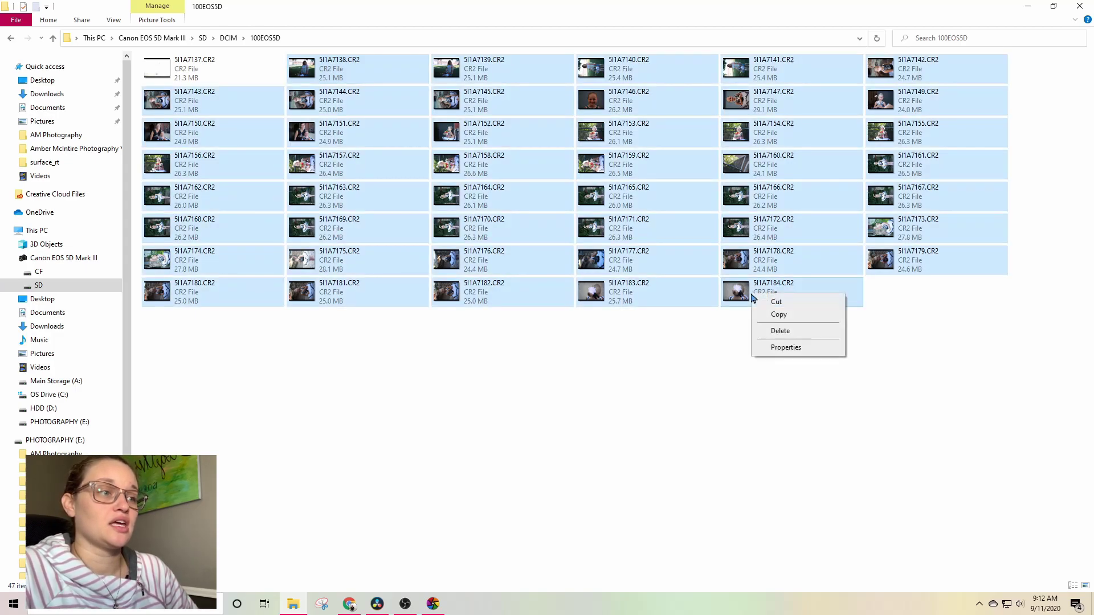
click(778, 315)
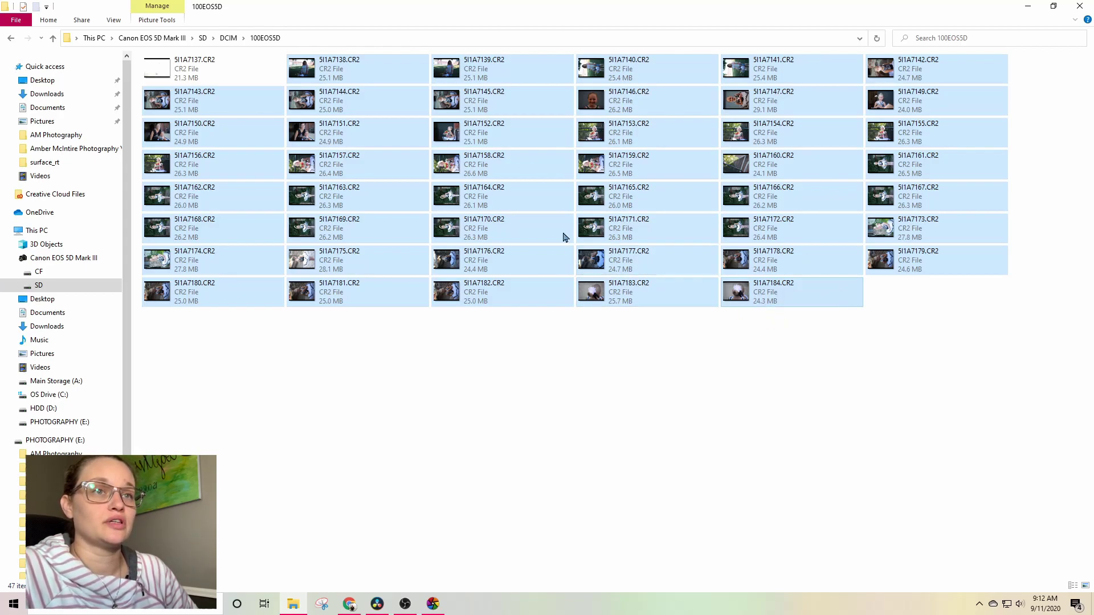
drag(374, 70, 388, 278)
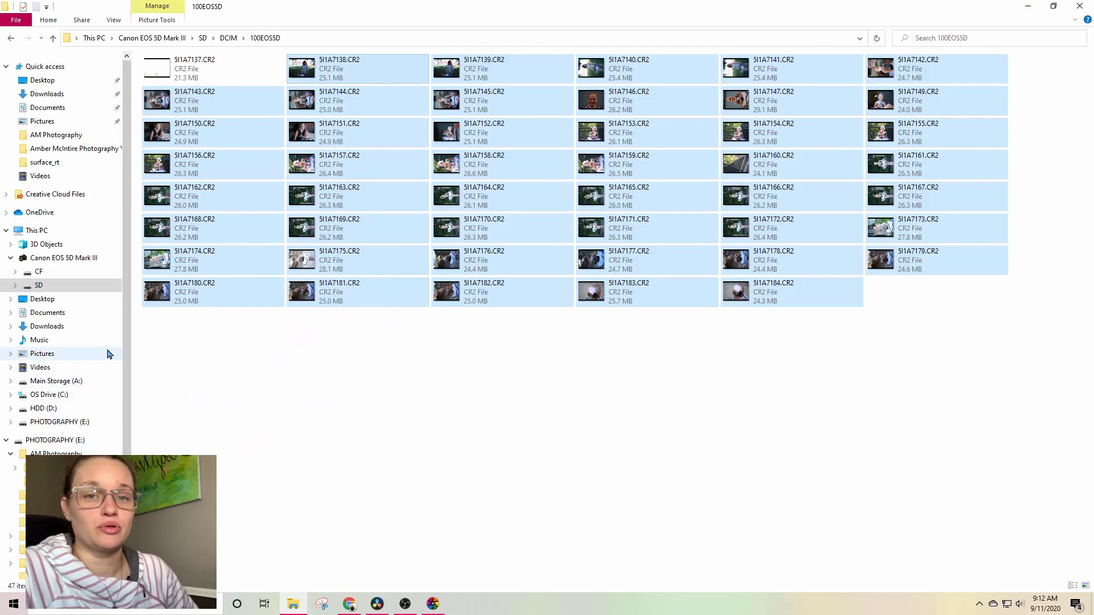
Scroll the destination folder, open and dismiss its background context menu, then switch back to darktable.
scroll(128, 344, down, 2)
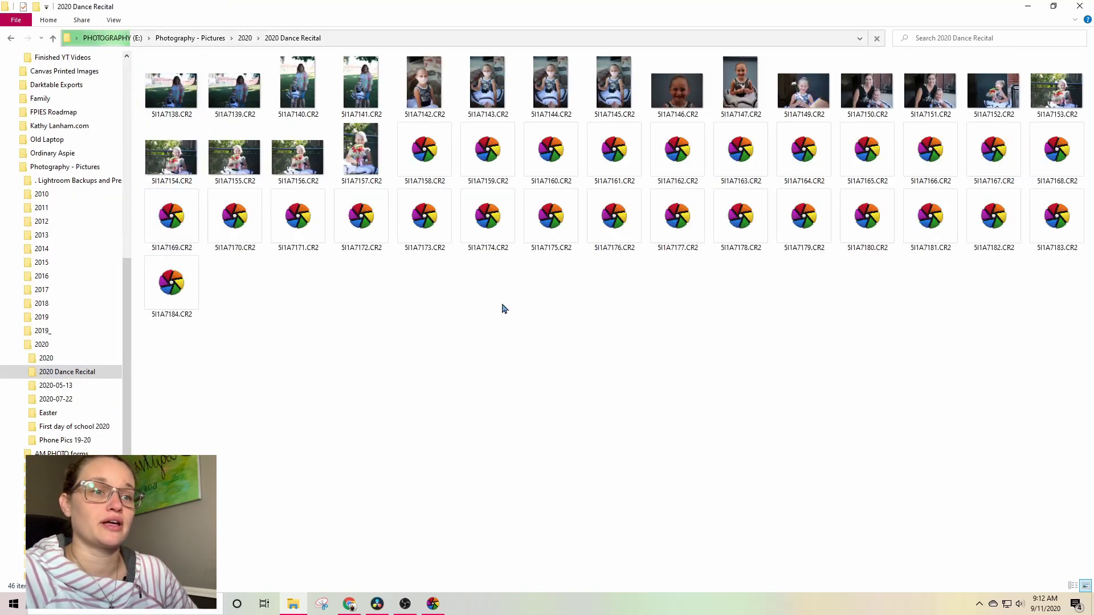
right_click(444, 302)
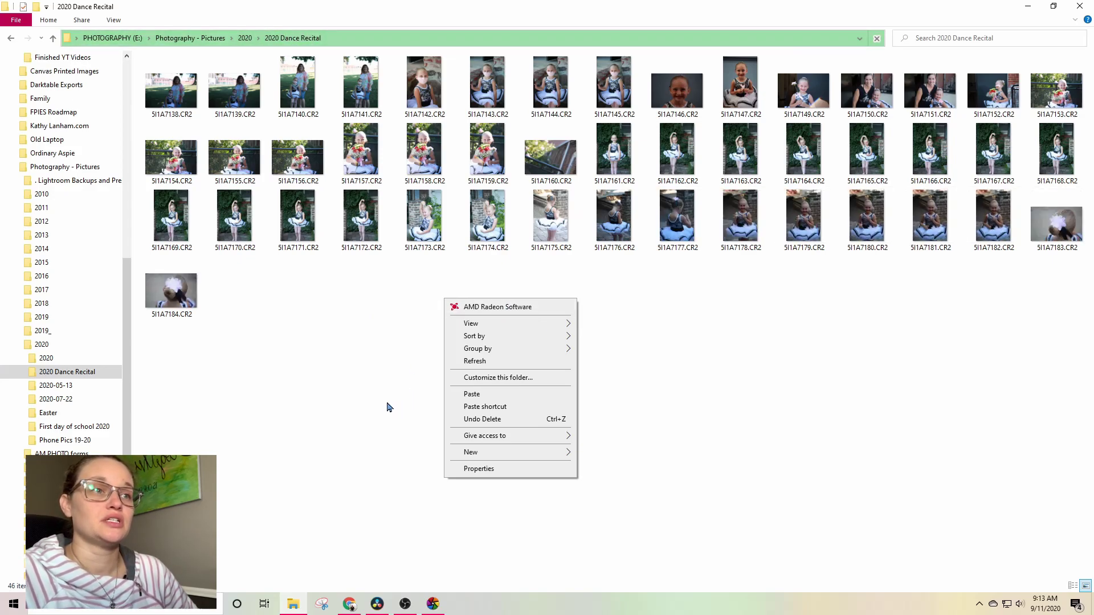
click(386, 407)
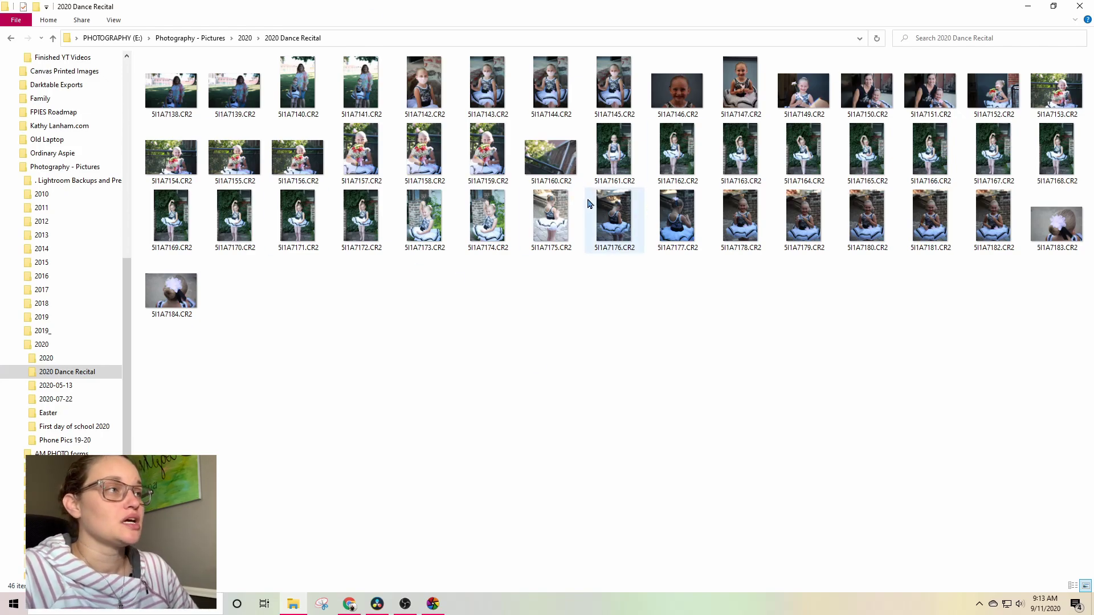
click(431, 605)
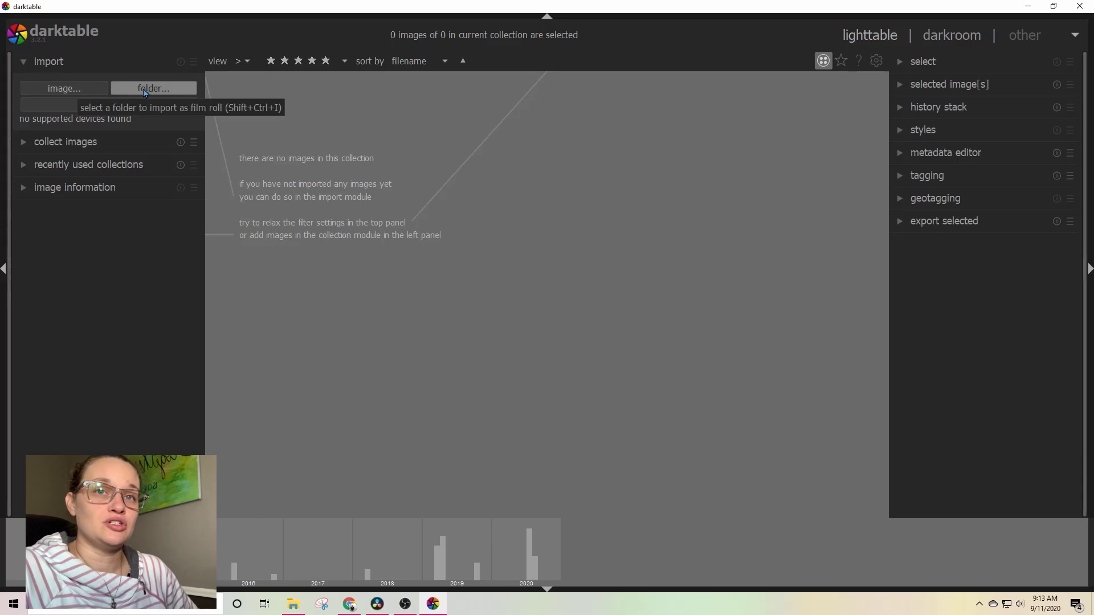
In the import image dialog, pick 5I1A1178.CR2 and 5I1A1179.CR2, then close it without importing.
click(82, 89)
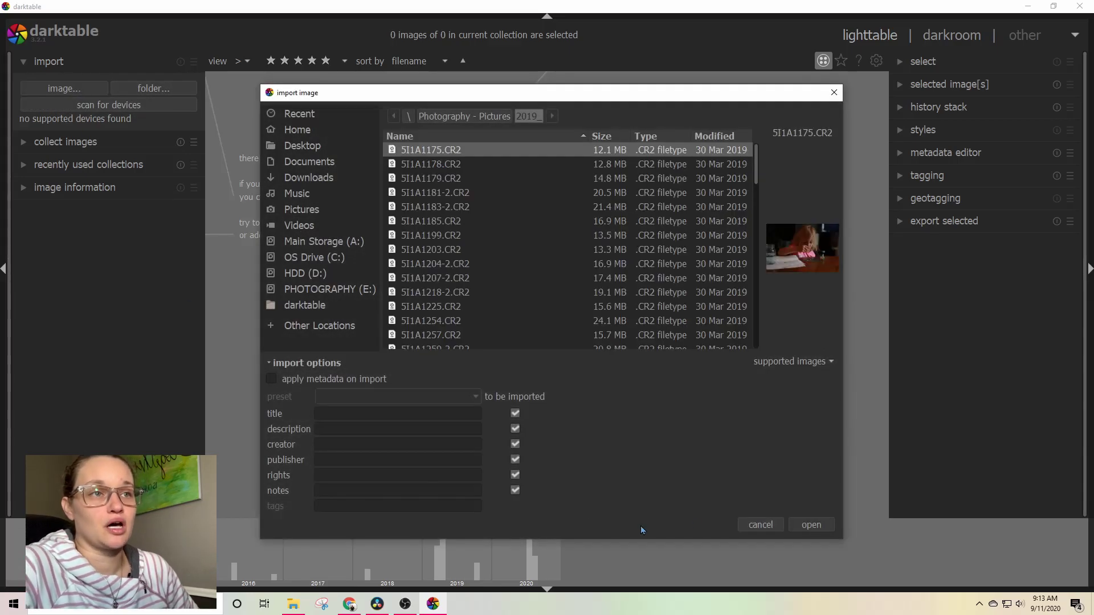
drag(573, 97, 545, 43)
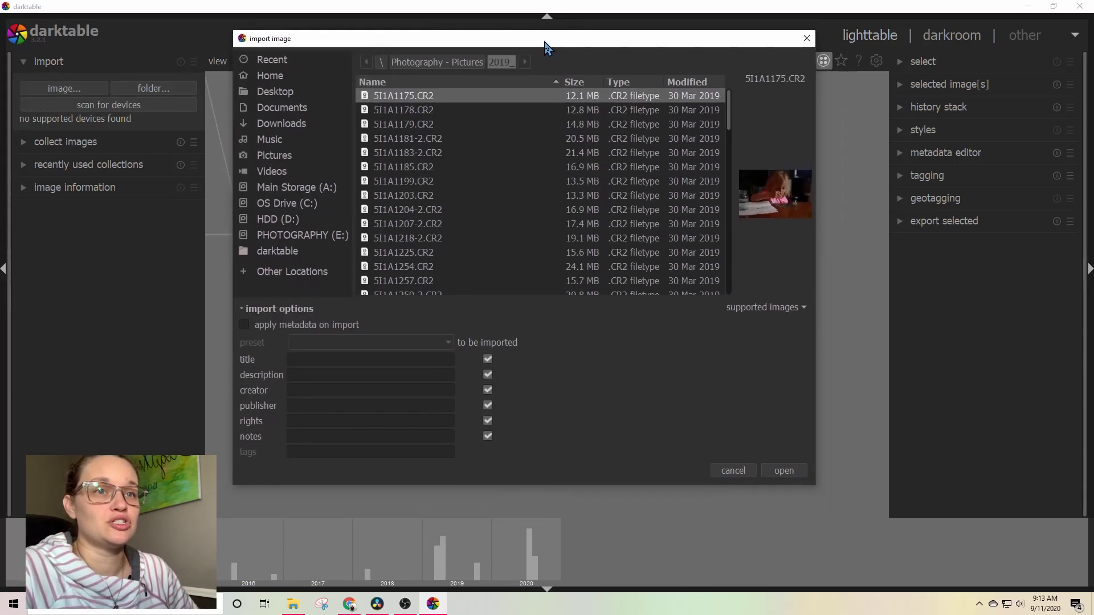
click(467, 113)
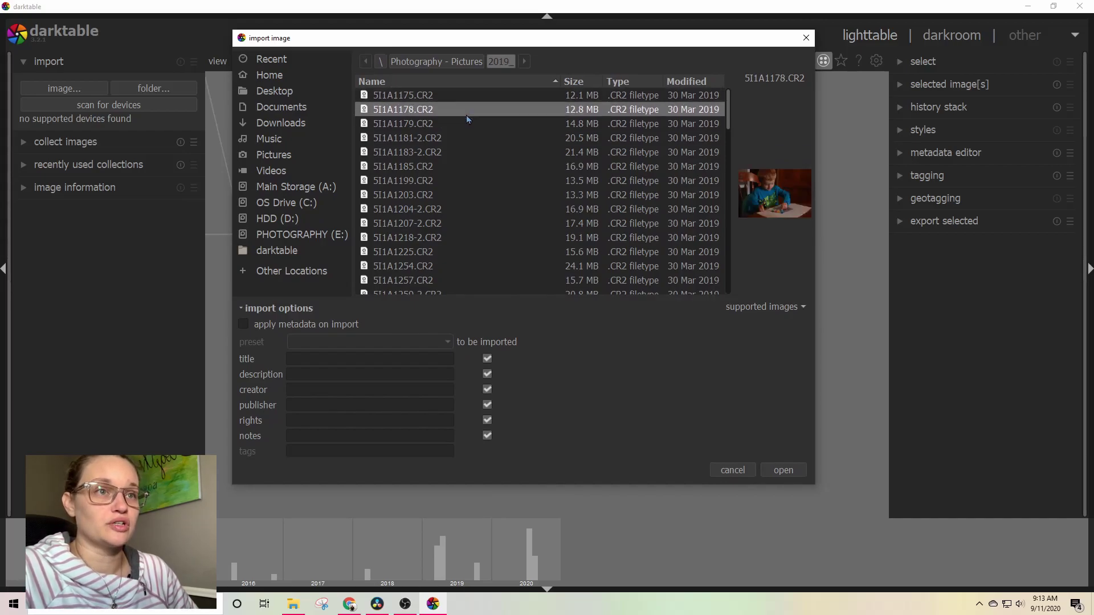
shift+click(459, 124)
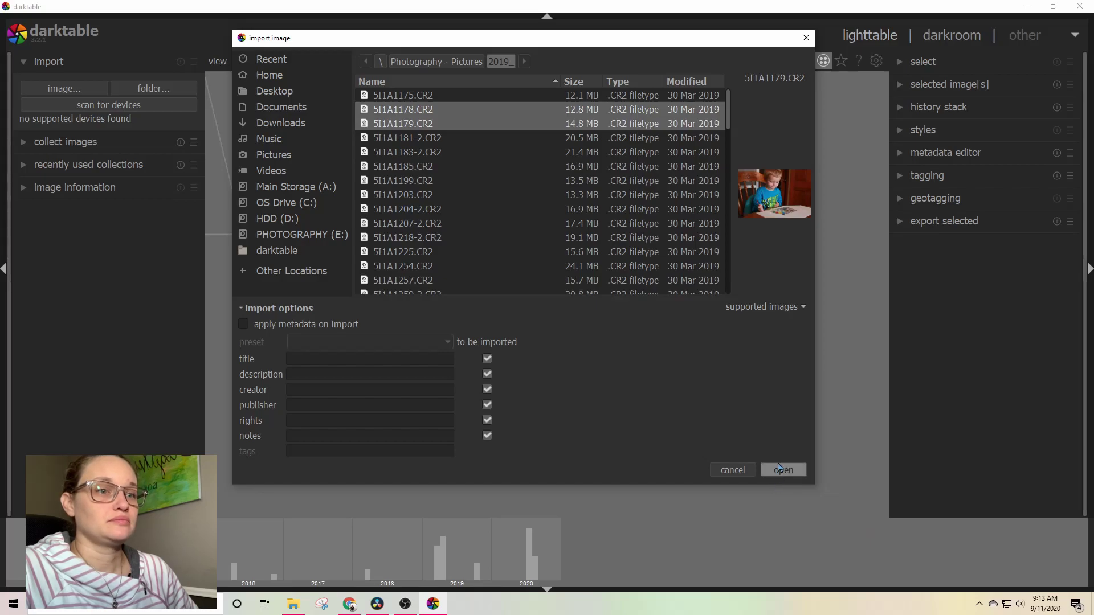
click(805, 38)
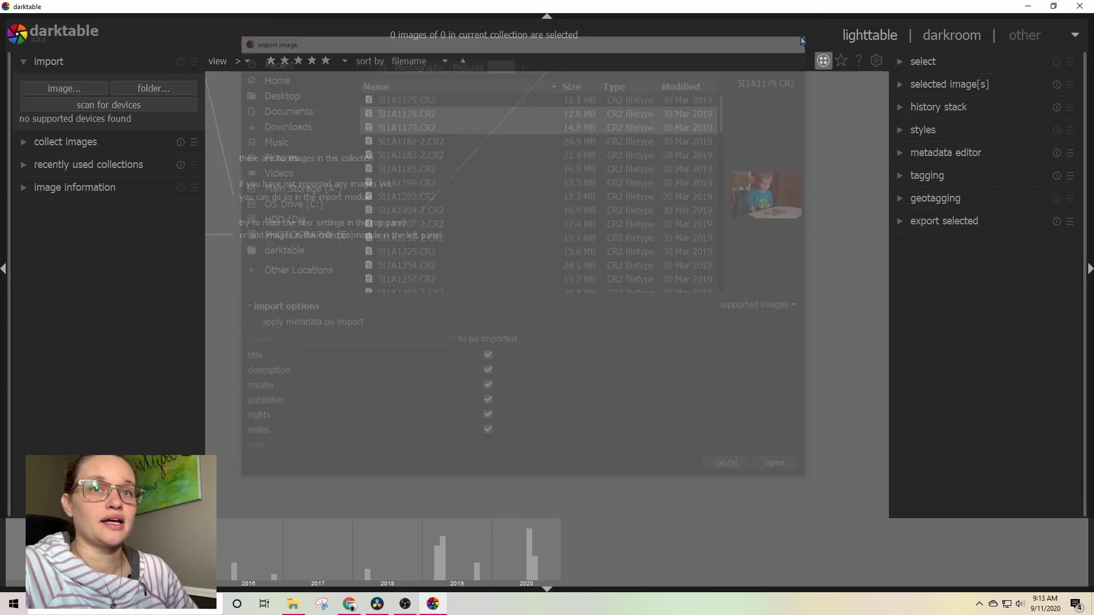
Open the folder import dialog and browse to Photography - Pictures > 2020.
click(131, 88)
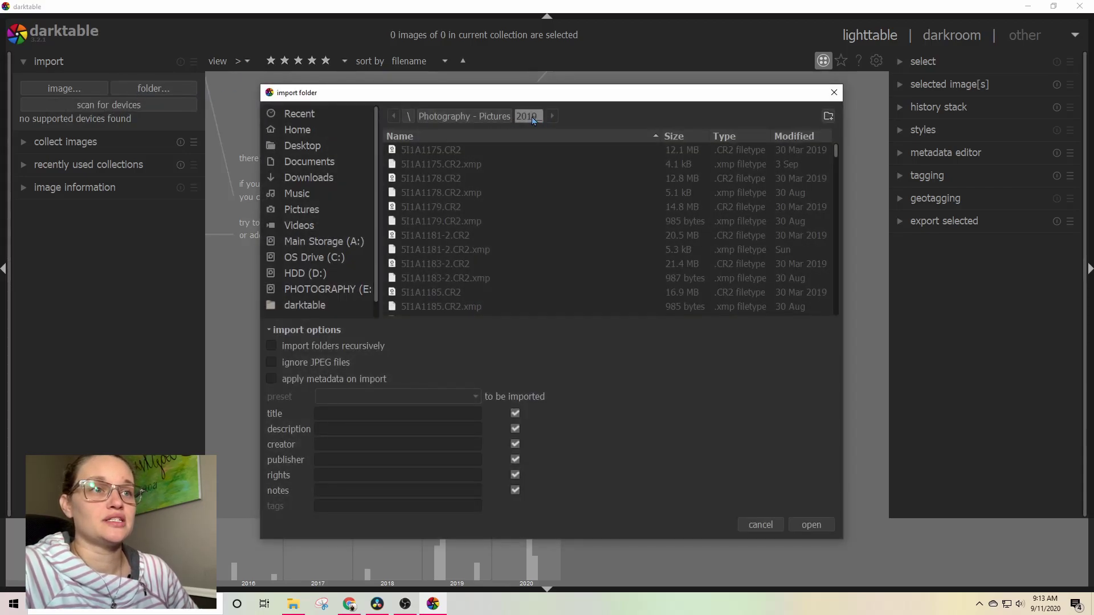
click(447, 169)
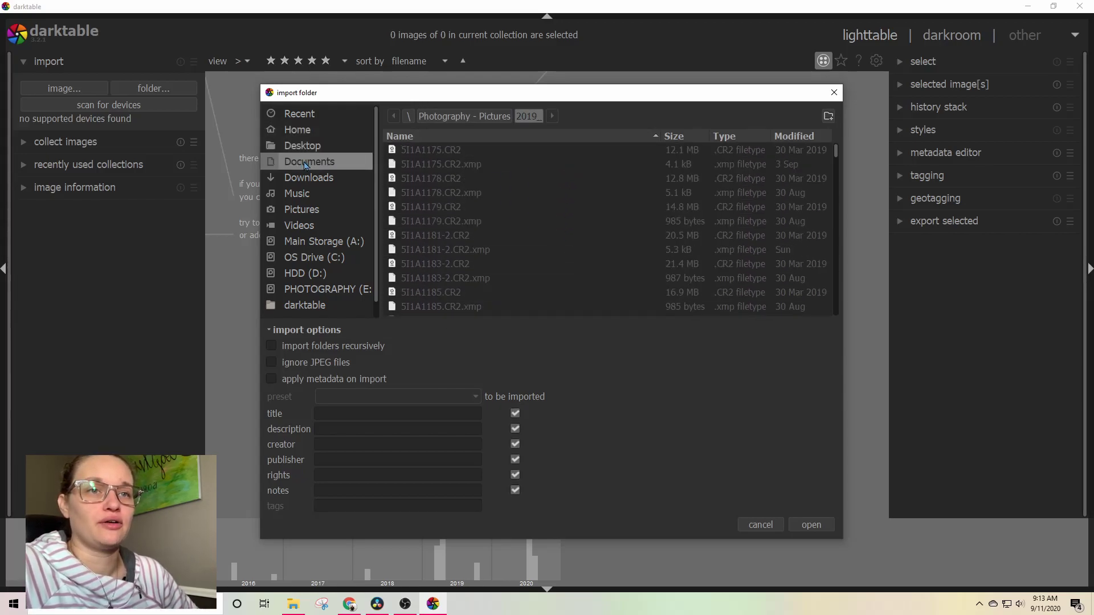
scroll(306, 165, down, 1)
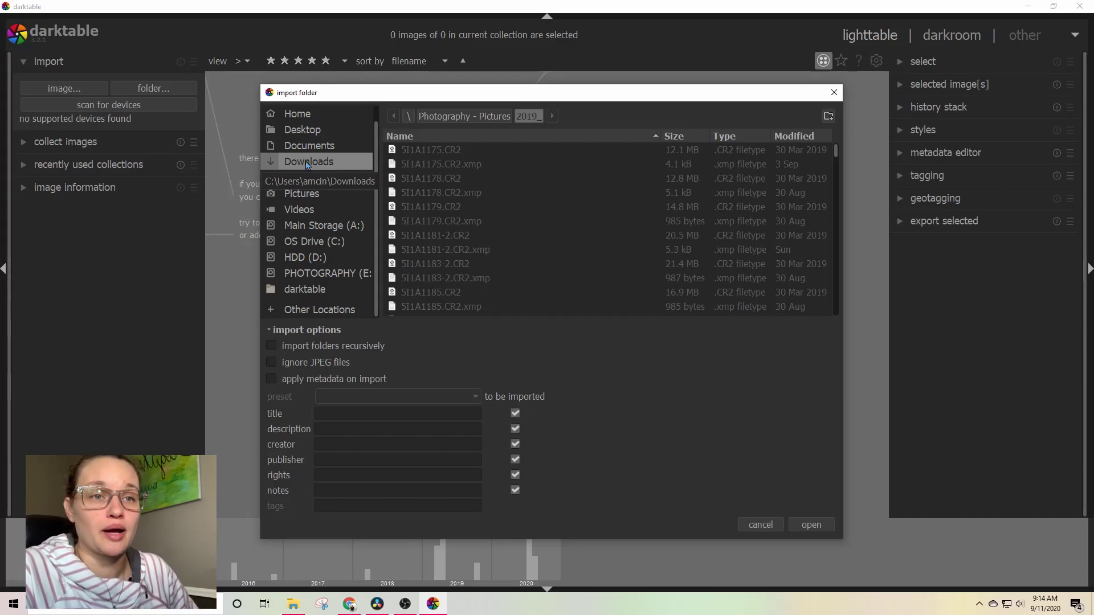
click(482, 116)
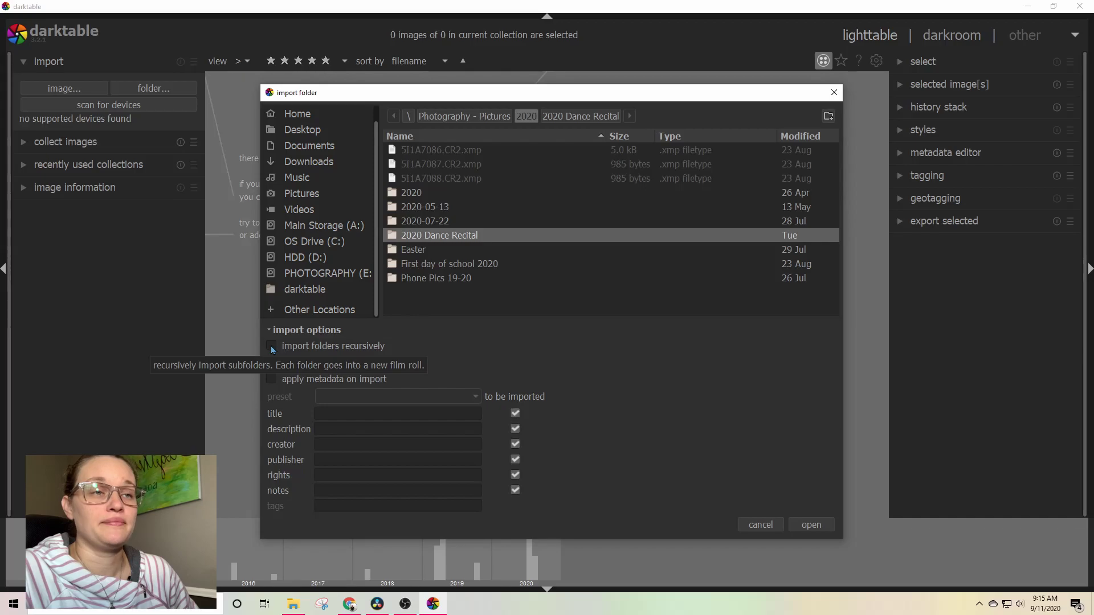
Toggle 'import folders recursively' on and back off, then open the 2020 subfolder.
click(271, 346)
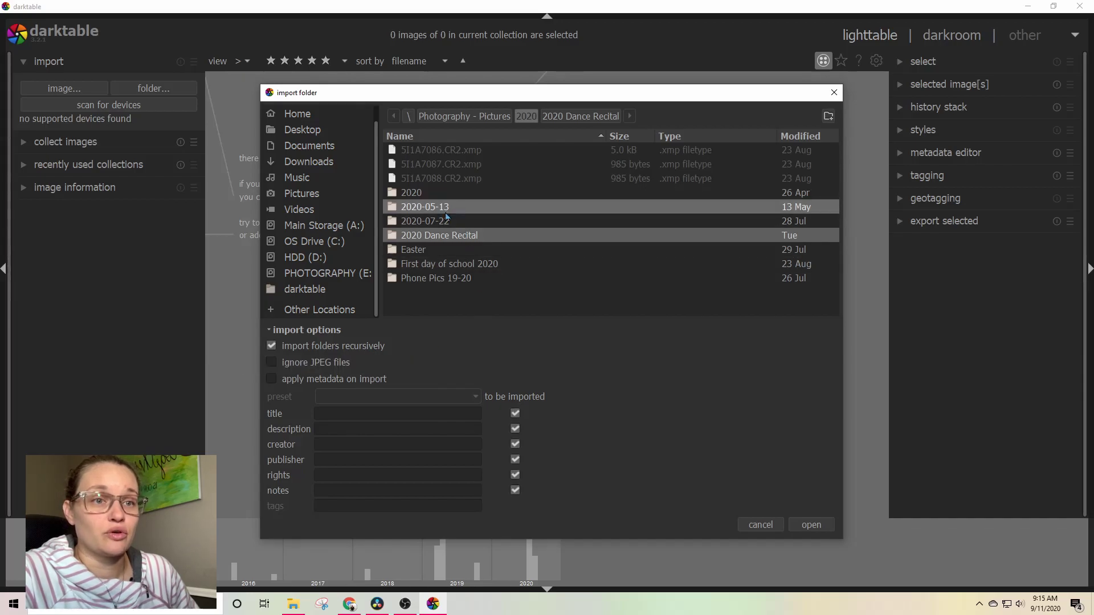
click(271, 346)
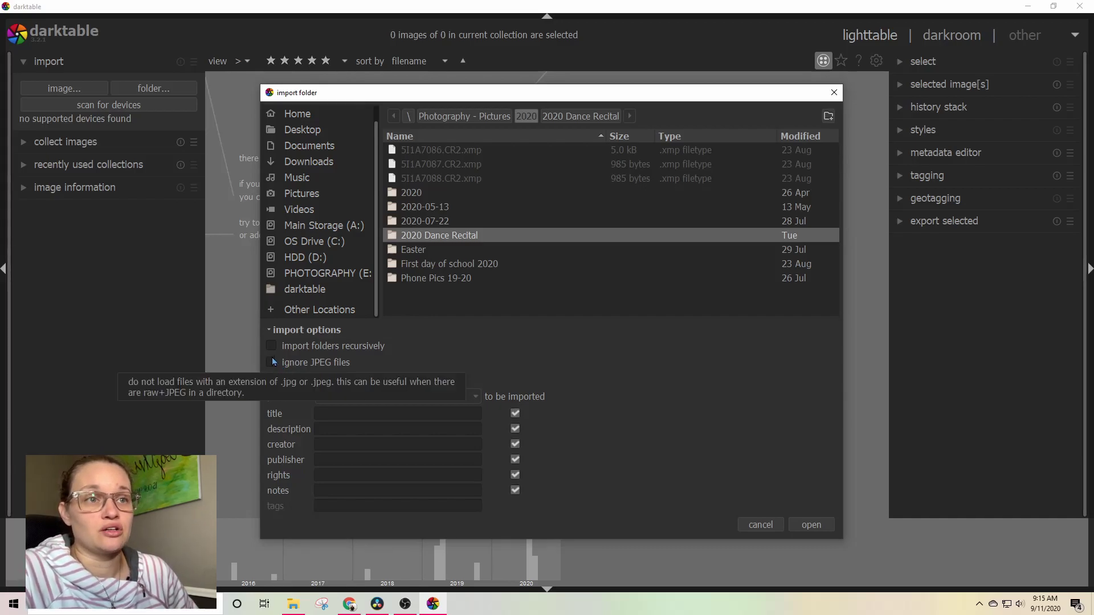
double_click(420, 193)
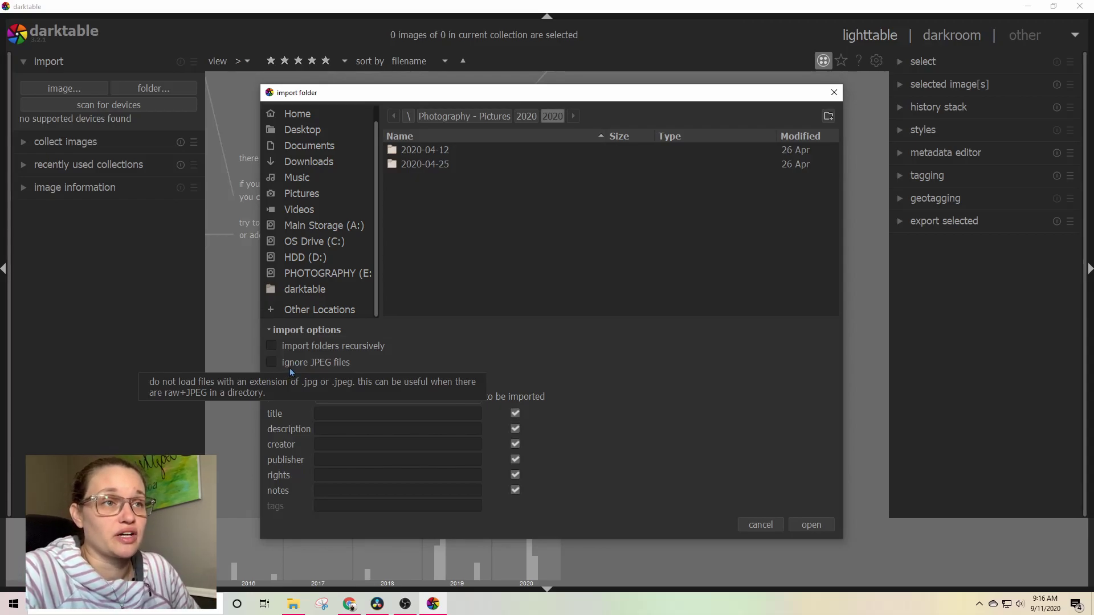
Return to the parent 2020 folder, browse the metadata presets, and leave 'apply metadata on import' unticked.
click(525, 117)
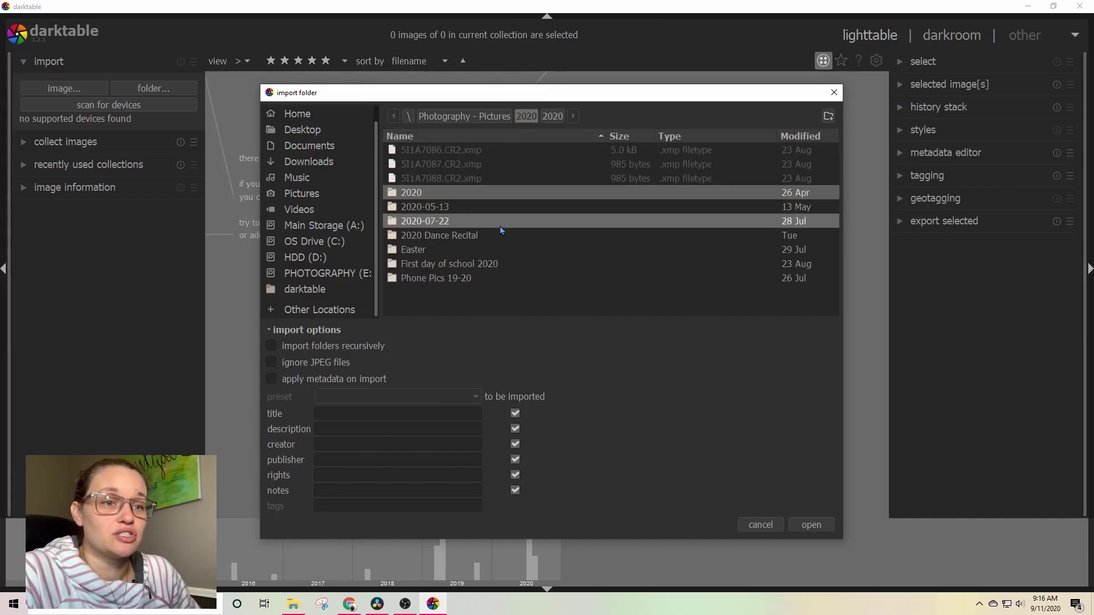
click(271, 378)
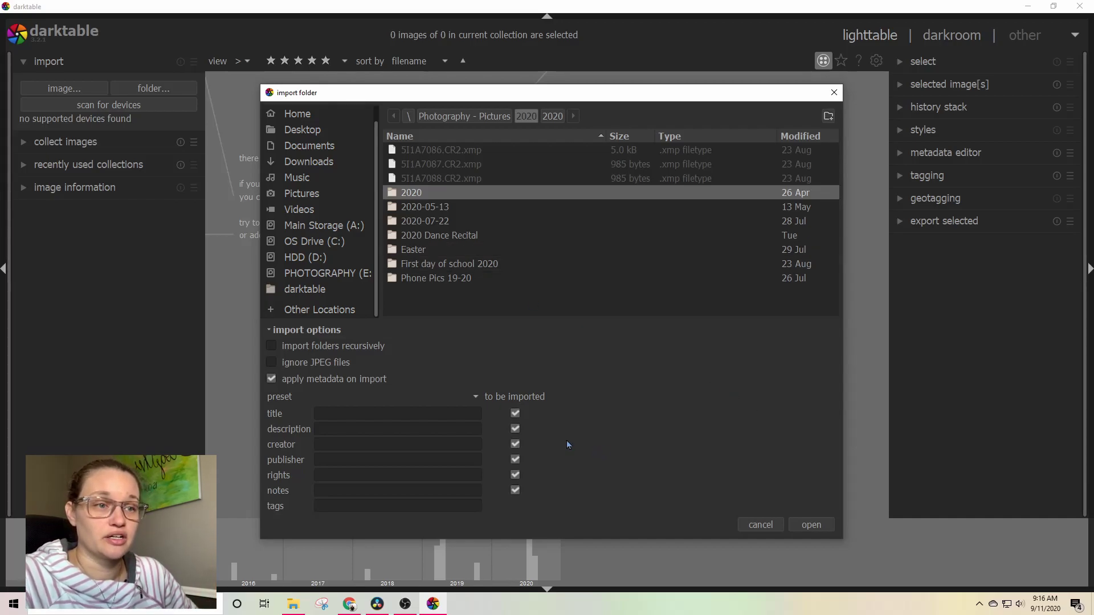
click(477, 397)
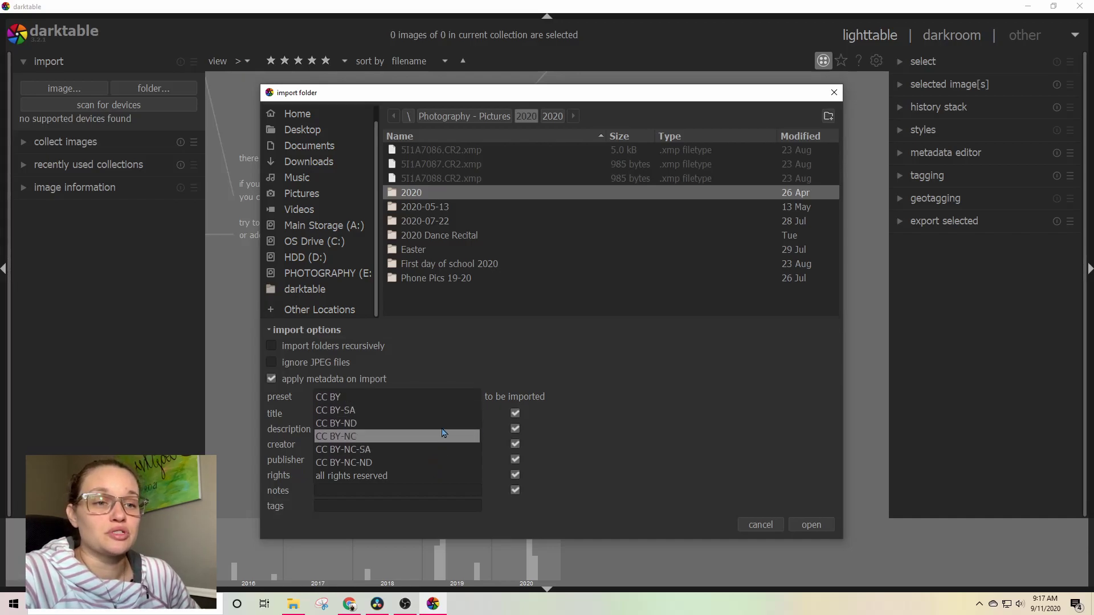
click(618, 376)
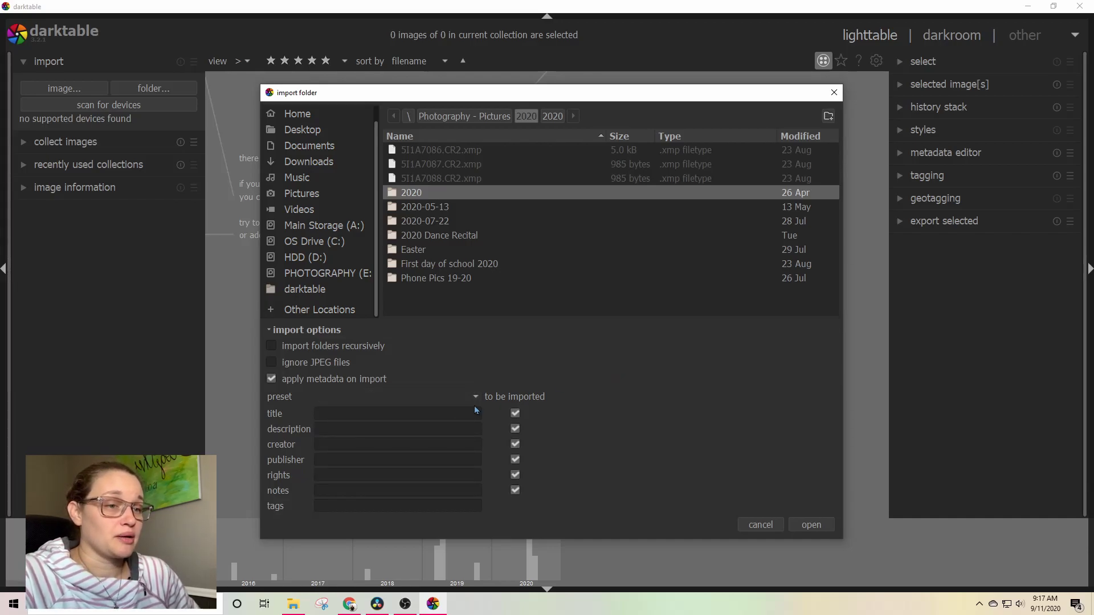
click(271, 380)
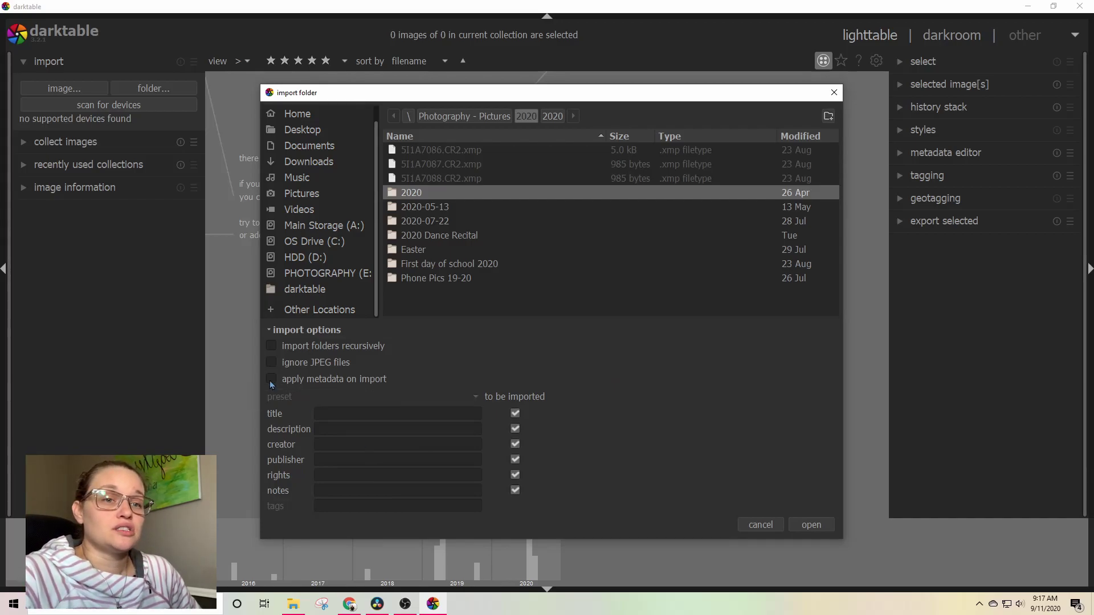
Open 2020 Dance Recital, import it, and scroll through the 46 imported thumbnails.
click(407, 241)
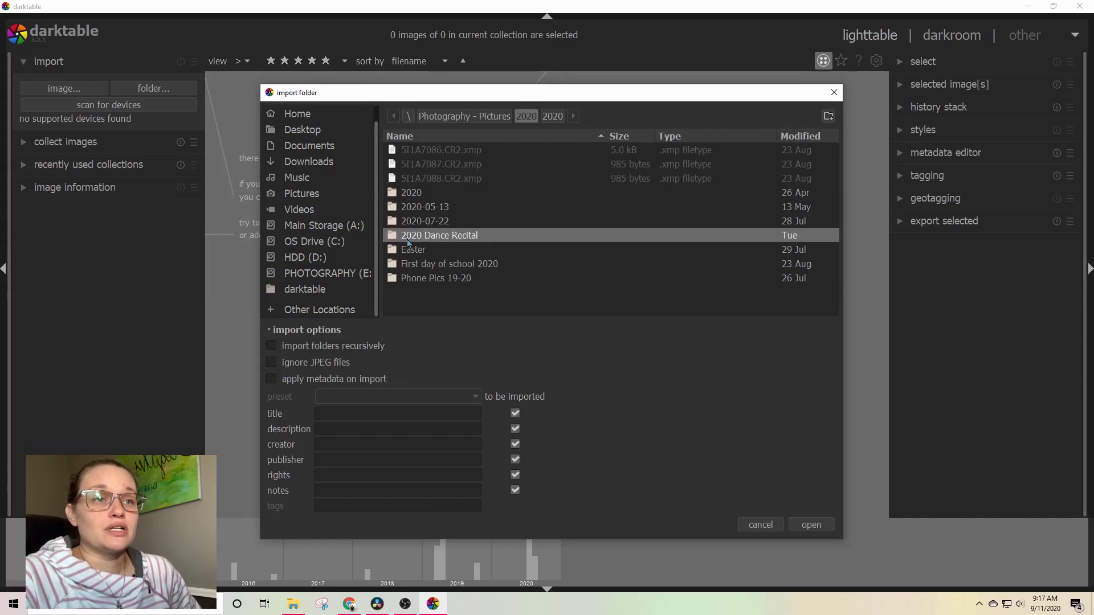
double_click(408, 241)
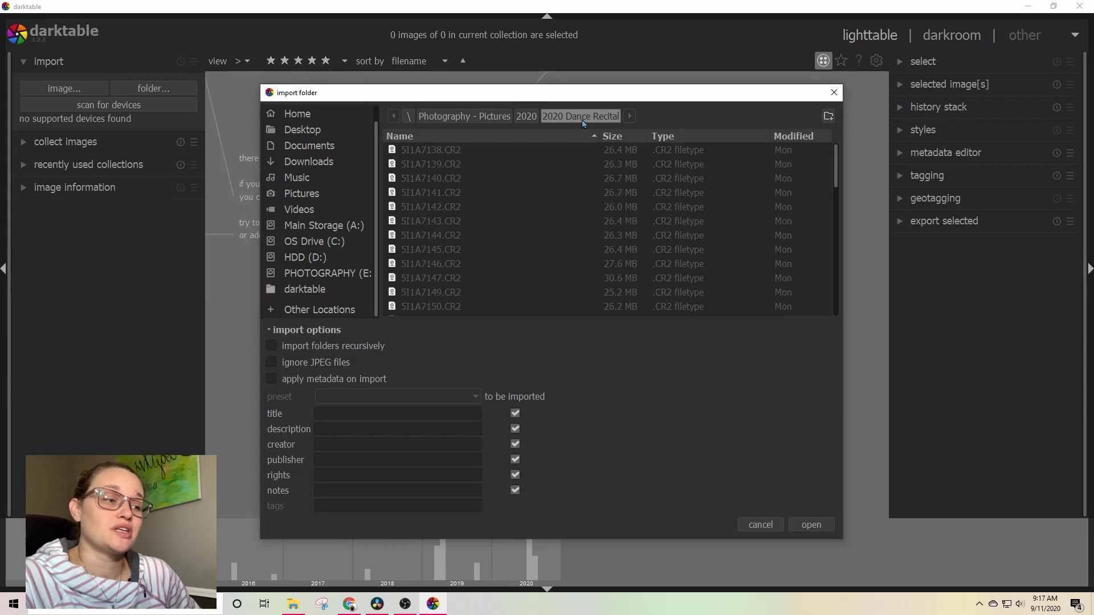
click(816, 527)
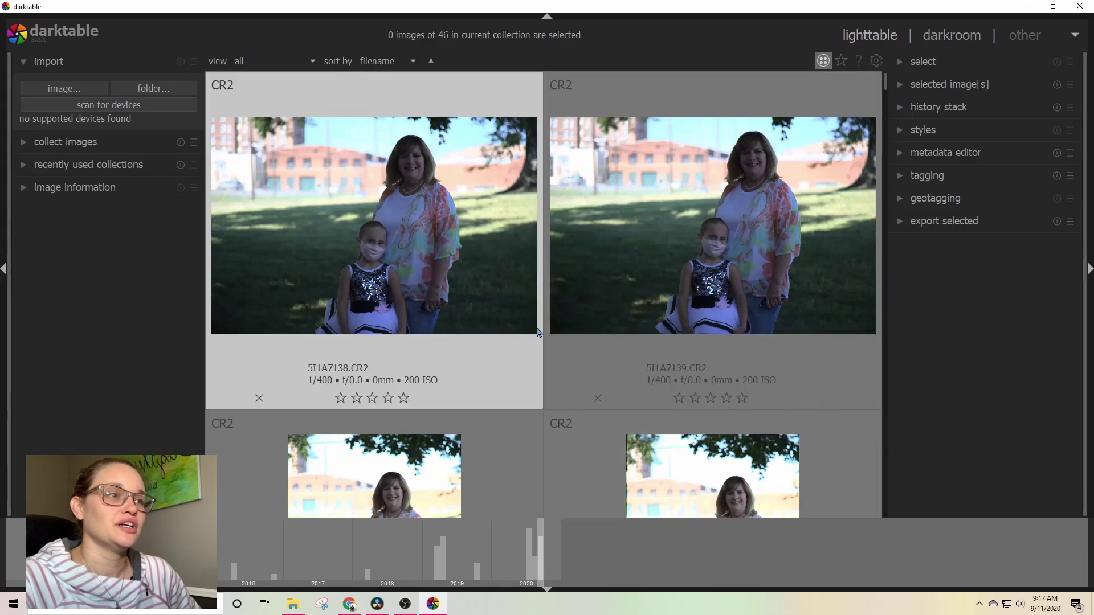
scroll(538, 333, down, 1)
scroll(547, 335, down, 20)
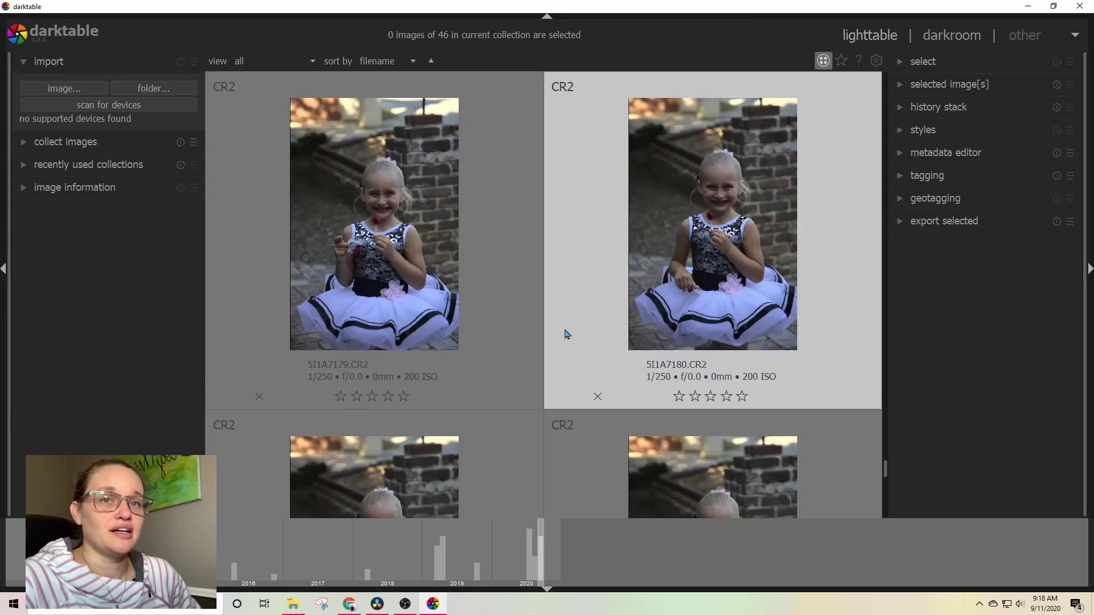
scroll(564, 333, up, 11)
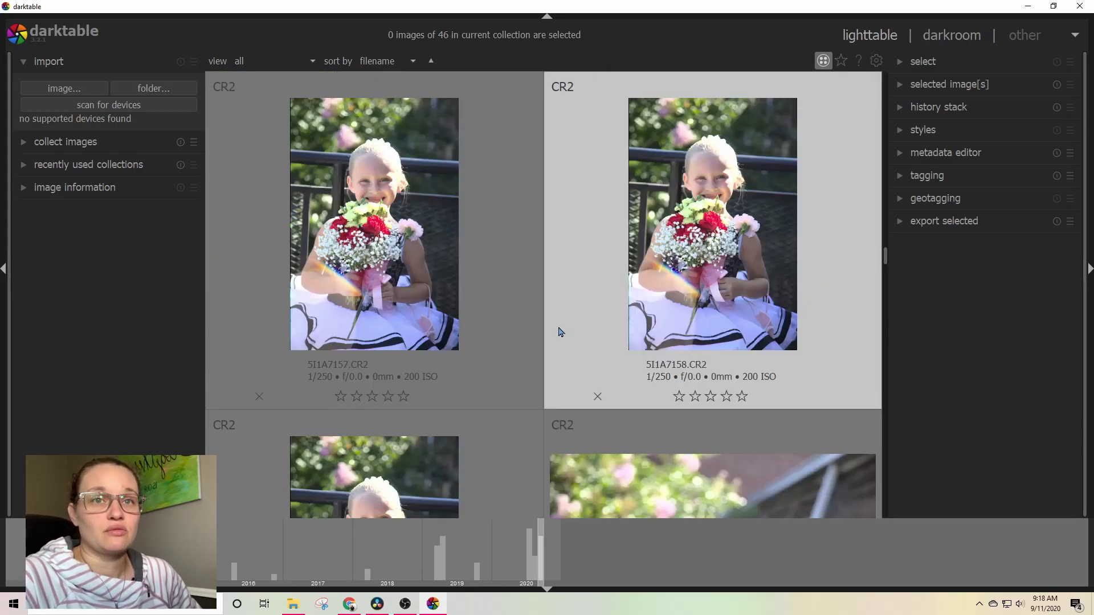
scroll(560, 332, up, 7)
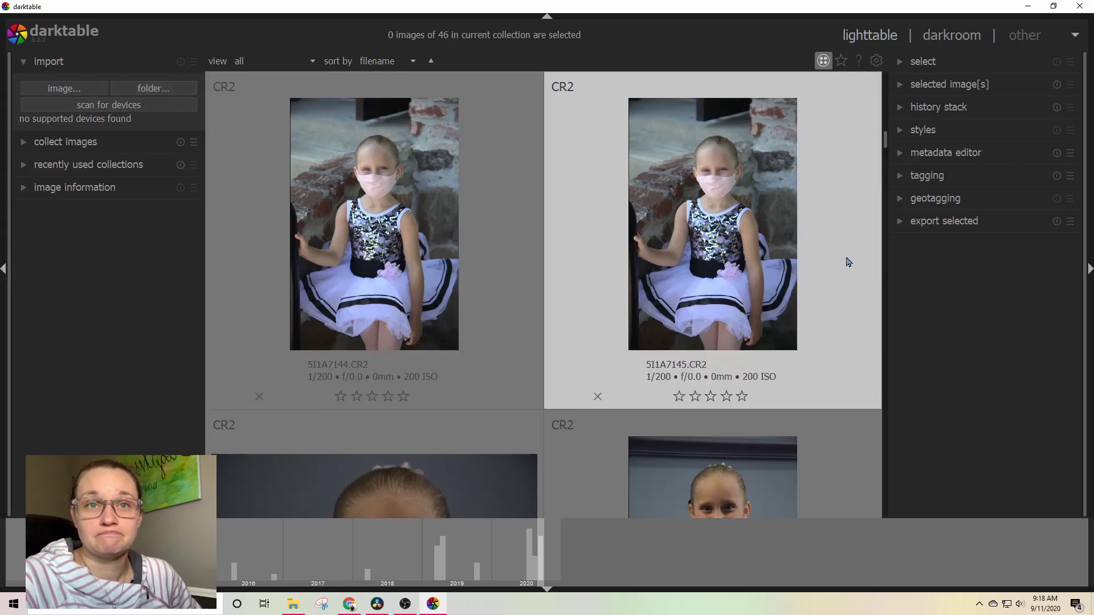
Collapse the left-panel modules and select photos 5I1A7144 and 5I1A7145 in the lighttable.
click(23, 62)
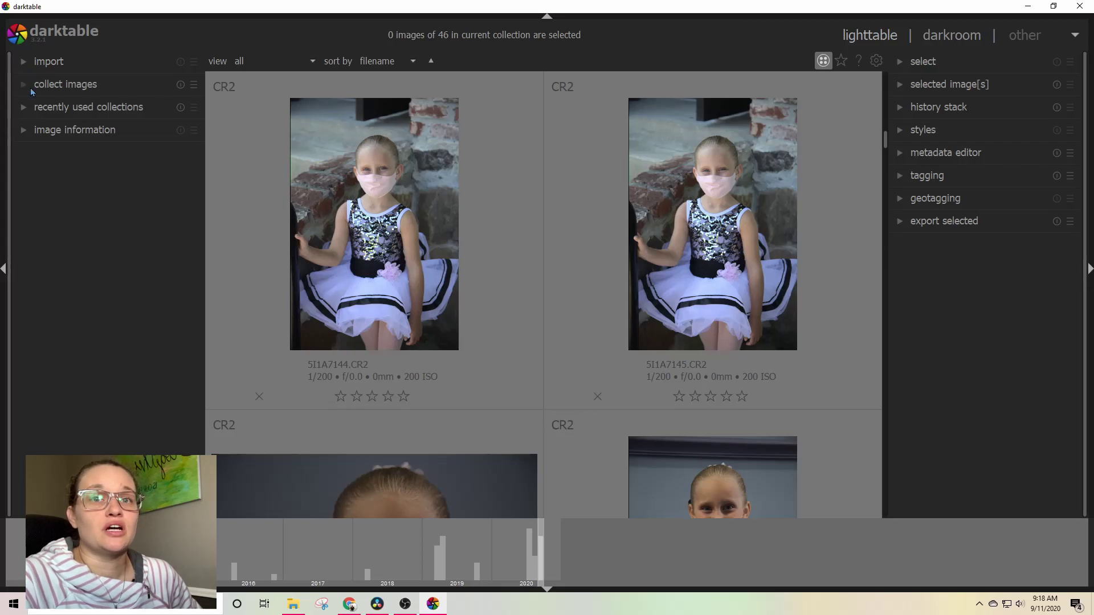
click(23, 85)
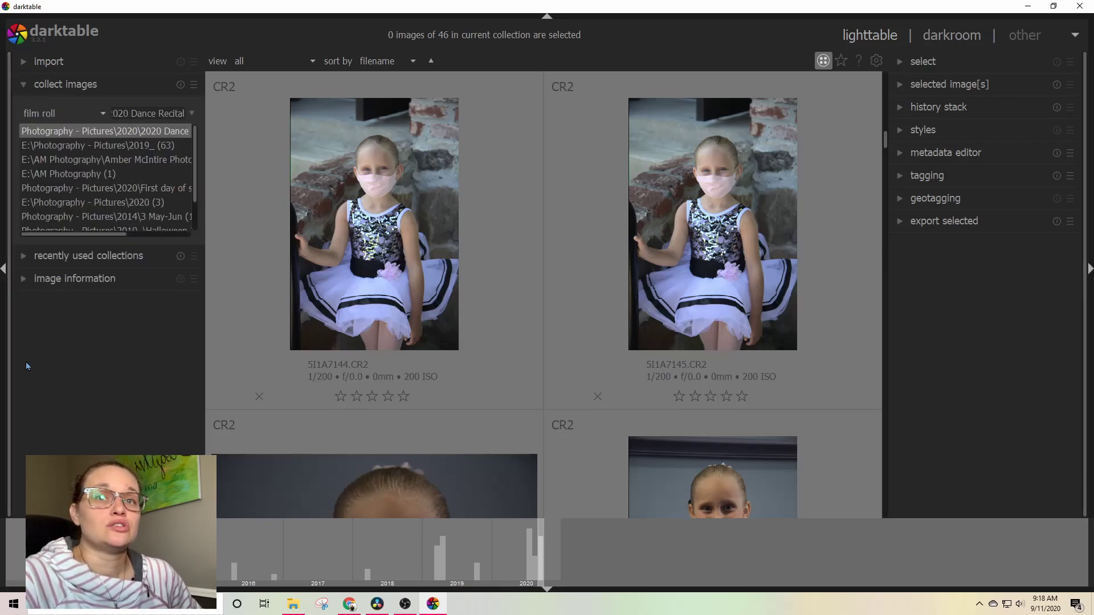
click(27, 85)
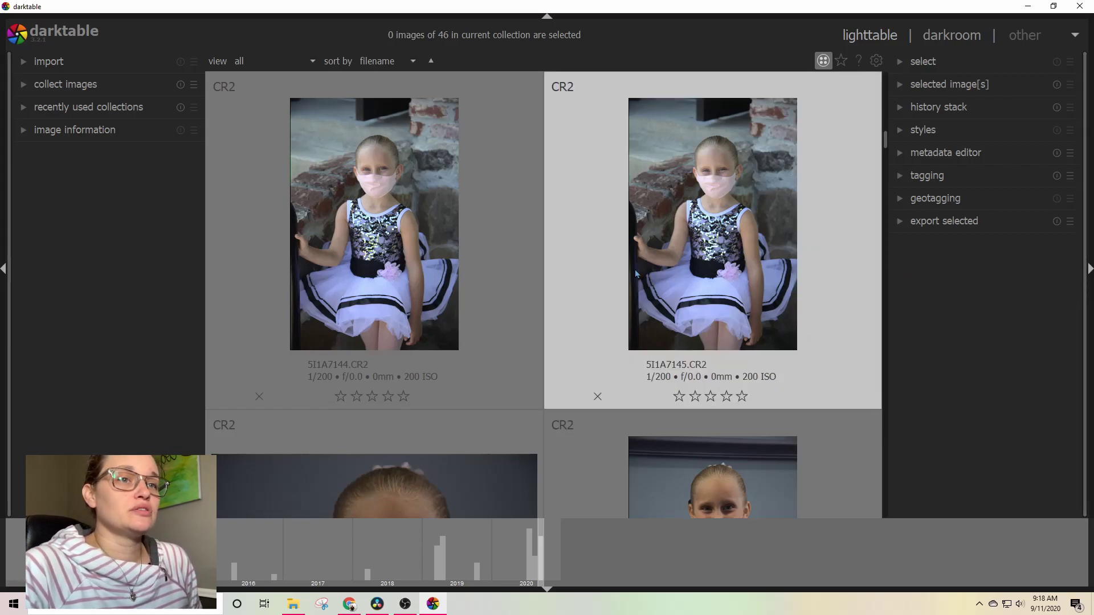
click(467, 295)
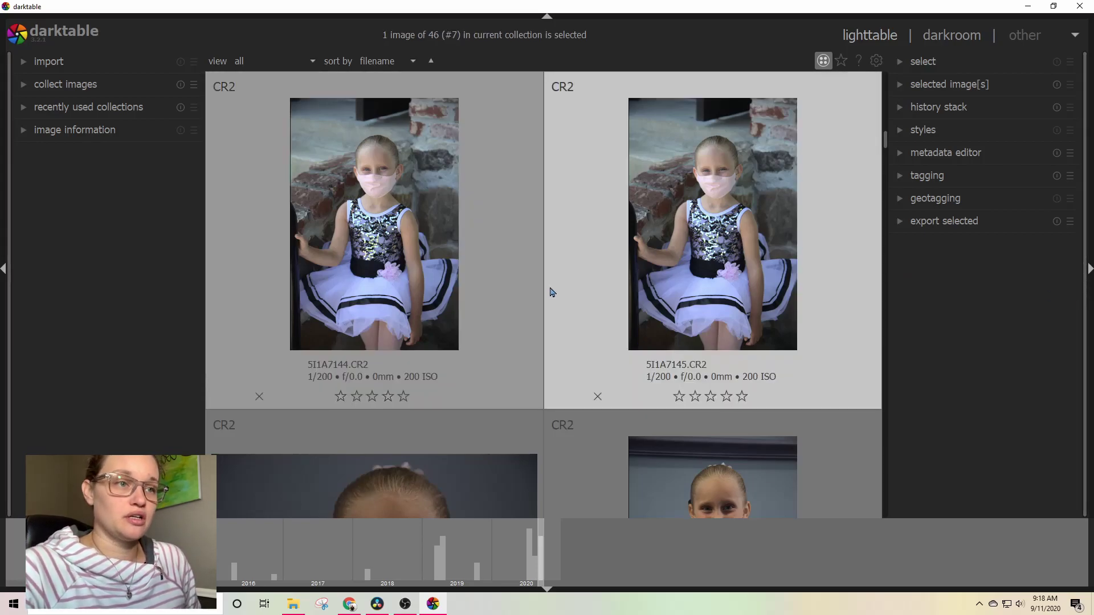
ctrl+click(553, 293)
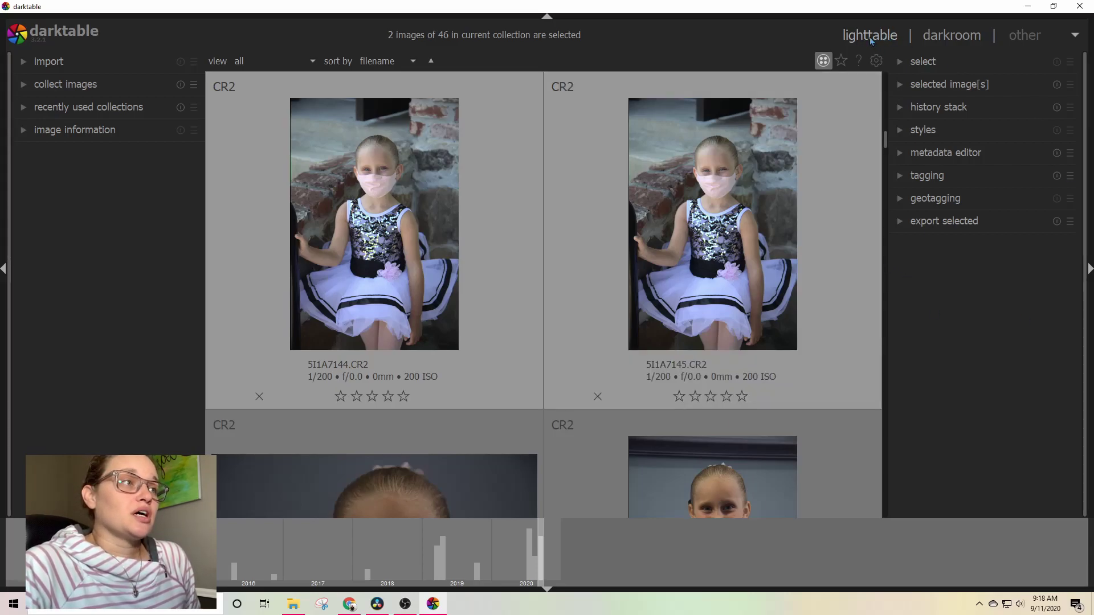
Expand 'export selected' and highlight the current Canvas Printed Images export path.
click(911, 222)
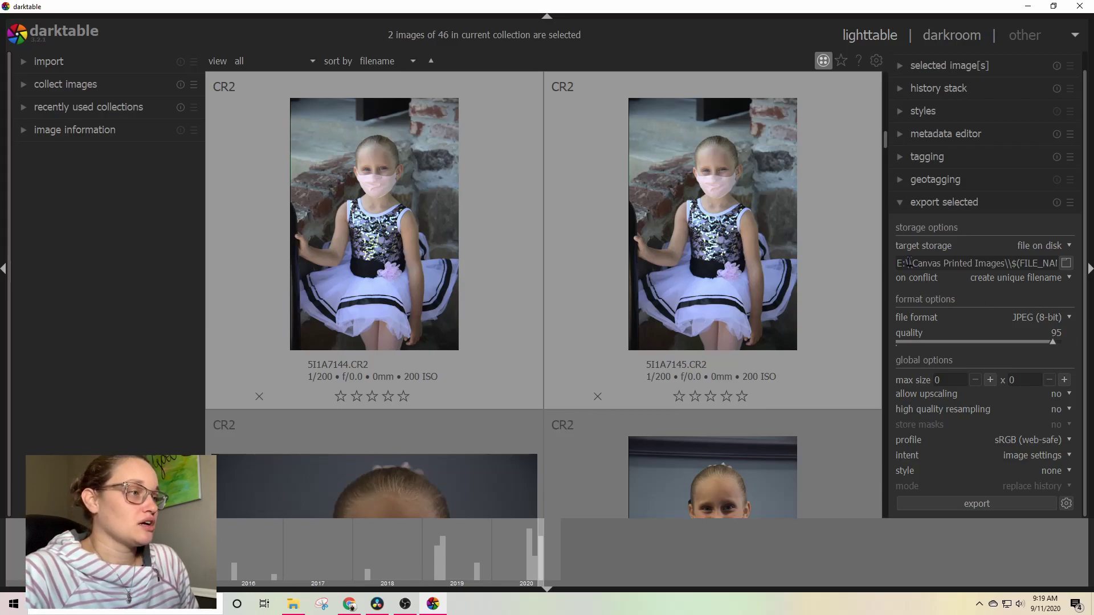
drag(909, 263, 1082, 268)
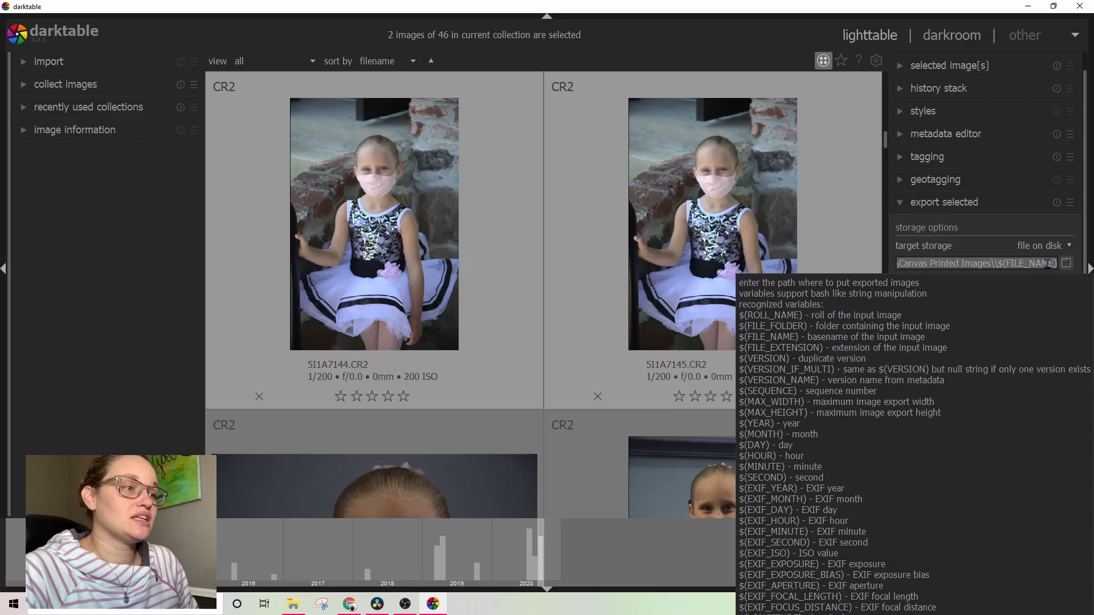
click(1032, 265)
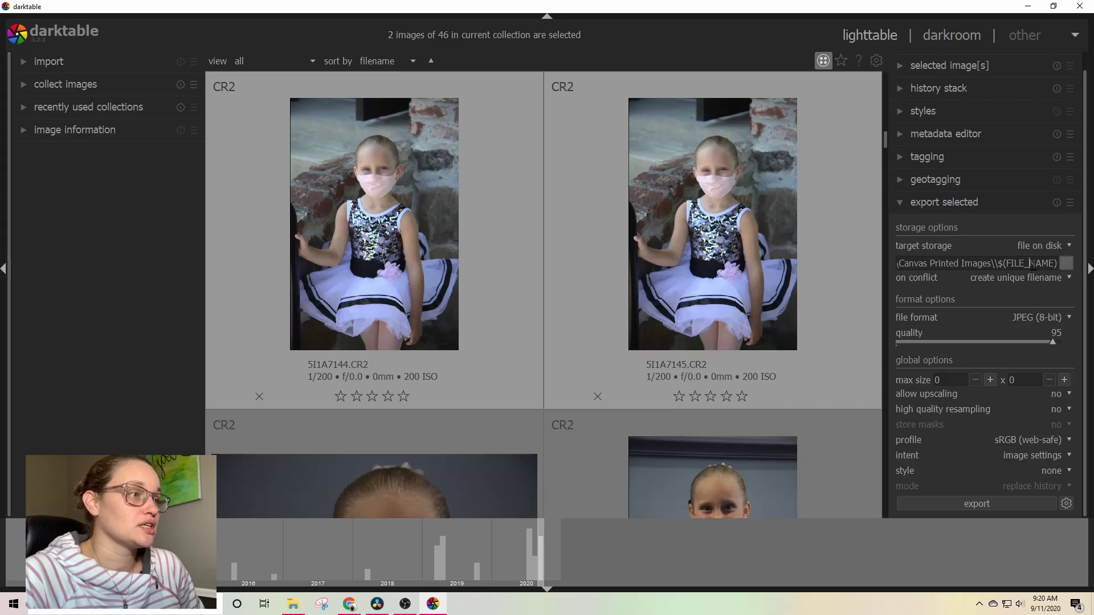
Set the export destination folder to E:\Darktable Exports on the PHOTOGRAPHY drive.
click(1066, 265)
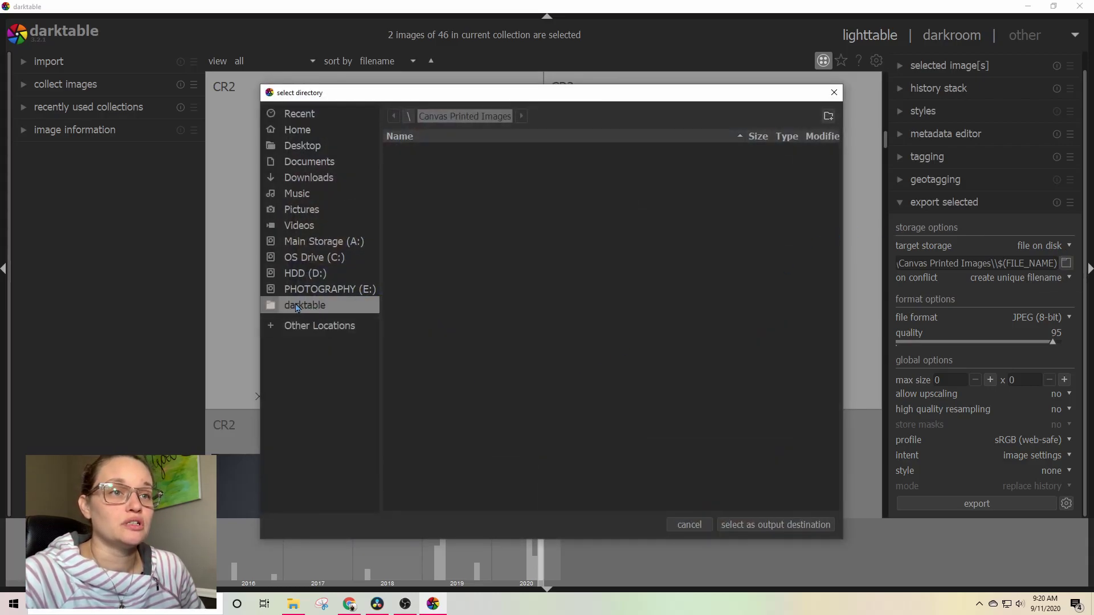
click(294, 305)
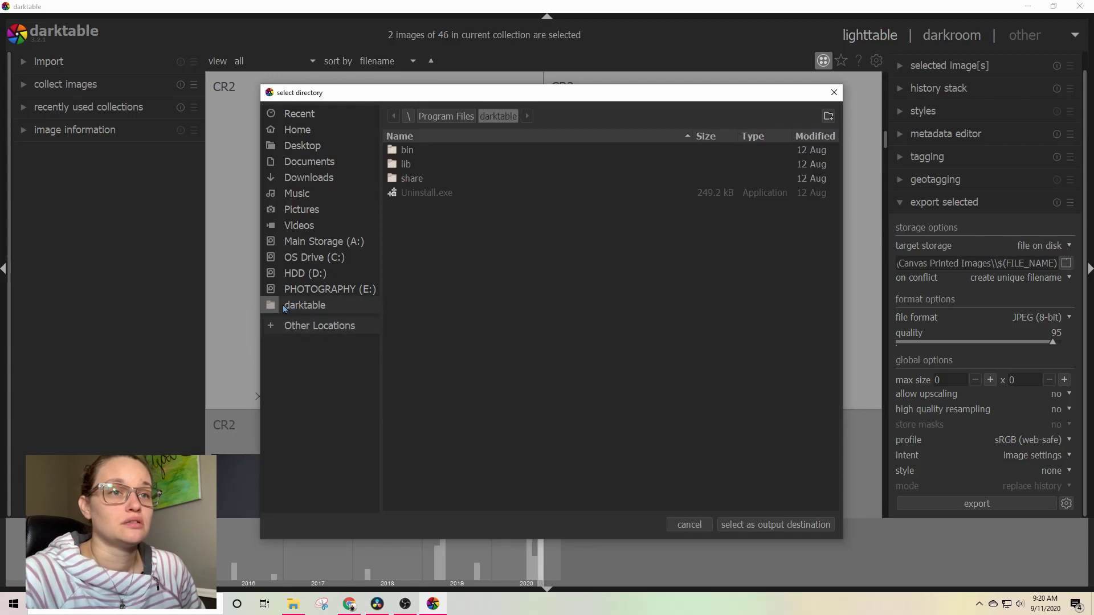
click(284, 290)
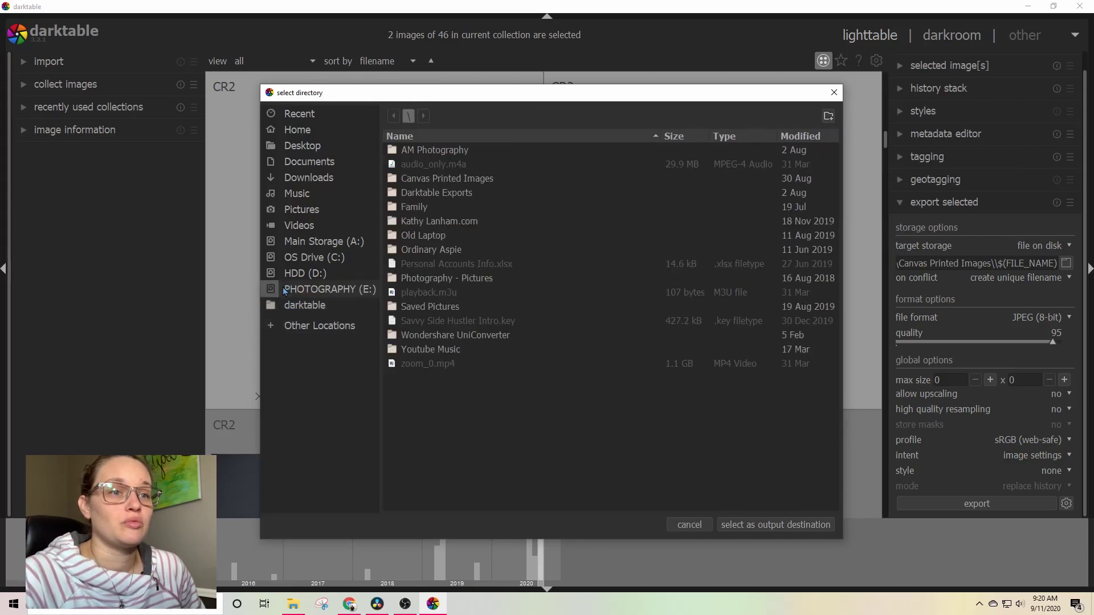
double_click(443, 197)
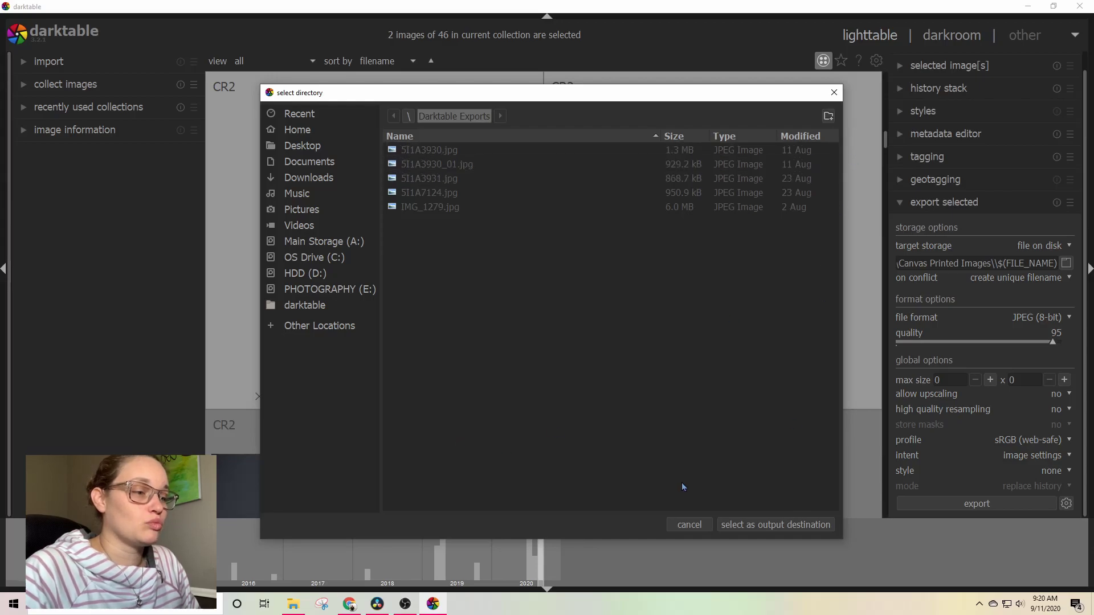
click(749, 525)
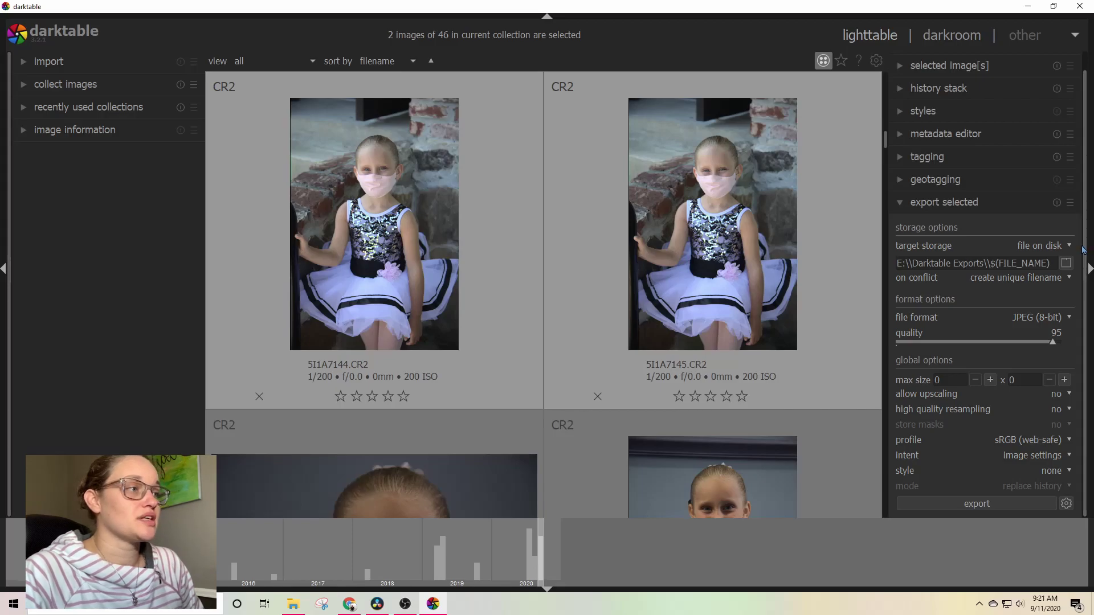
Store a new export preset and name it 'General DT Exports'.
click(1071, 204)
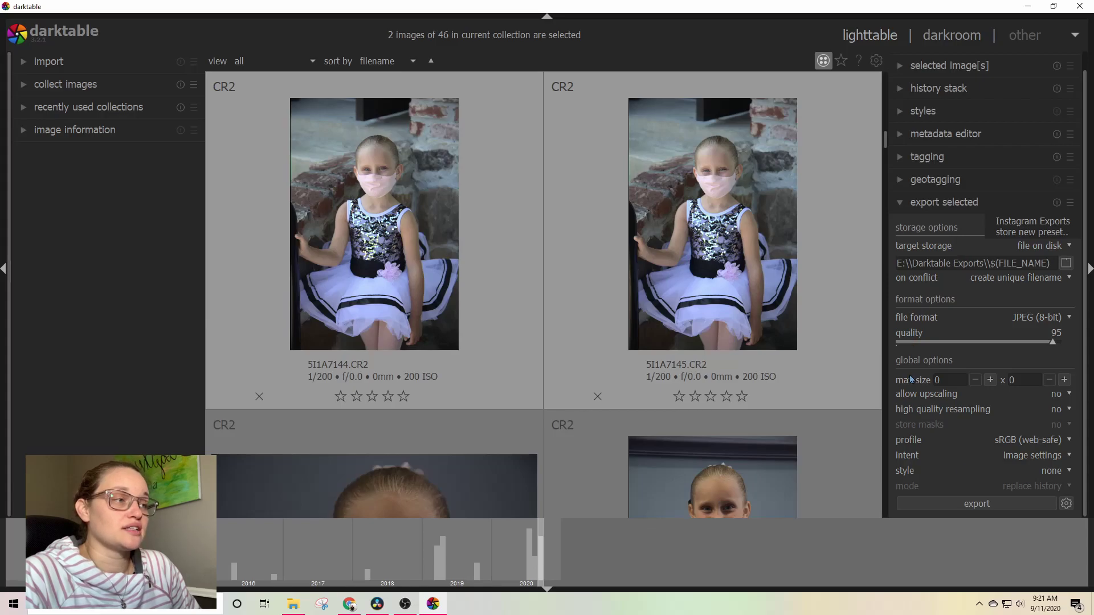
click(1054, 233)
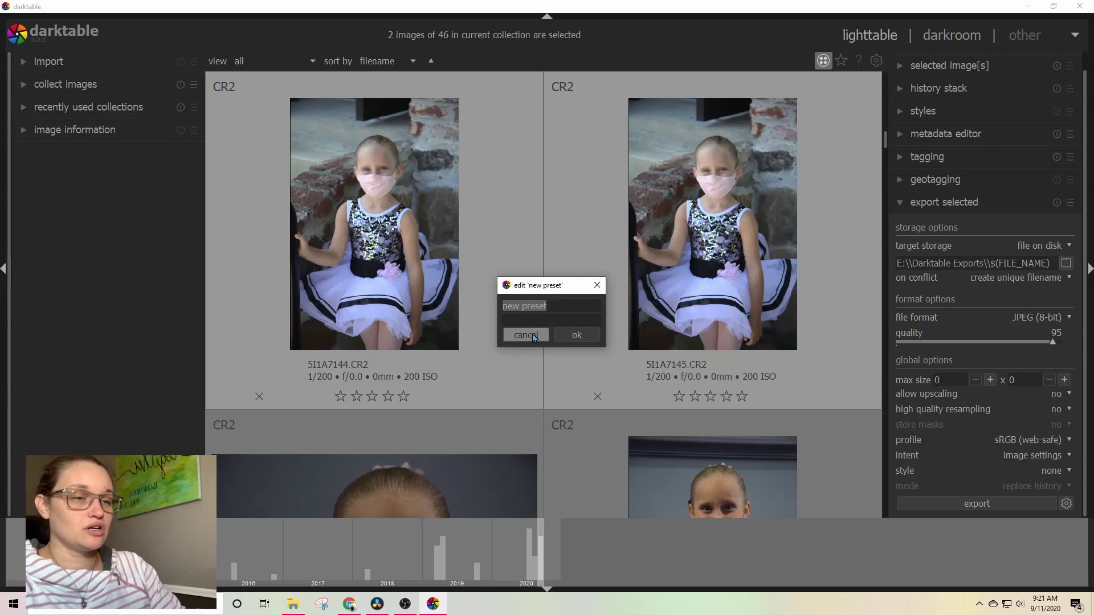
key(BackSpace)
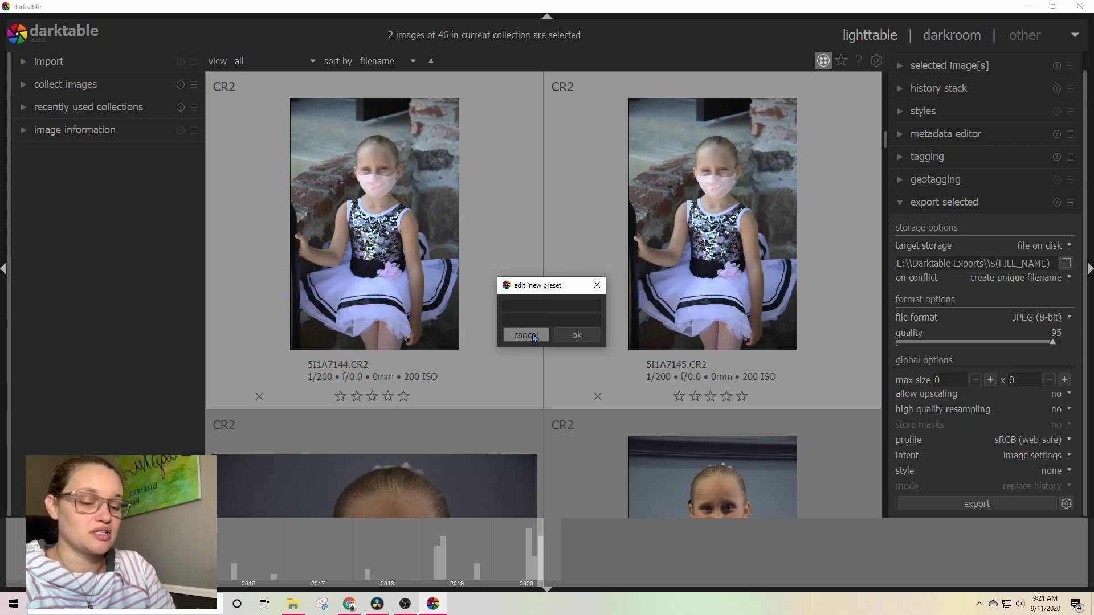
text(Gen)
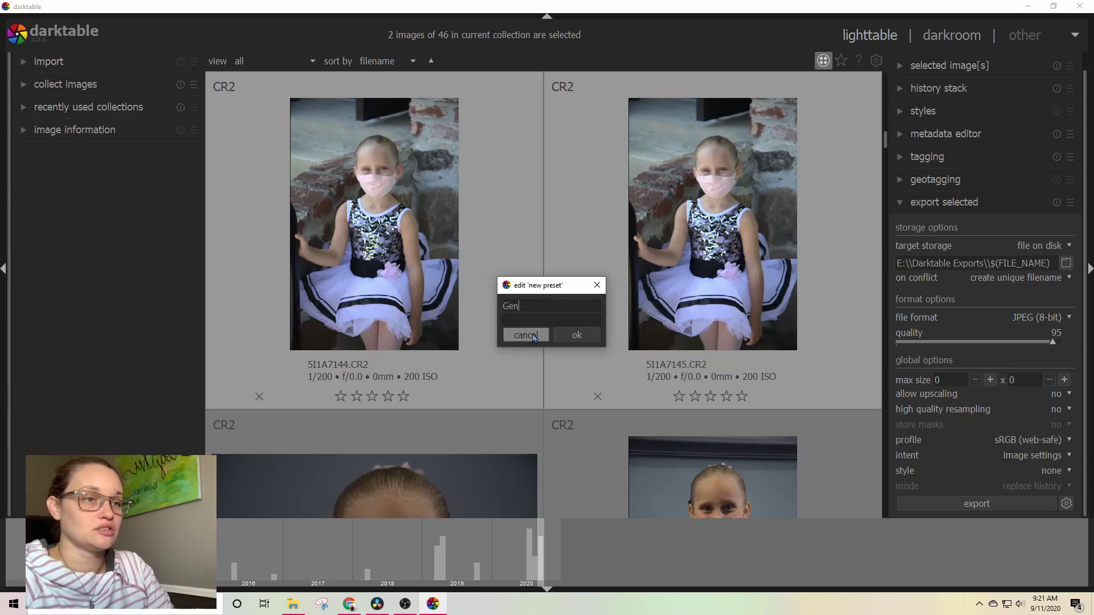
text(eral D)
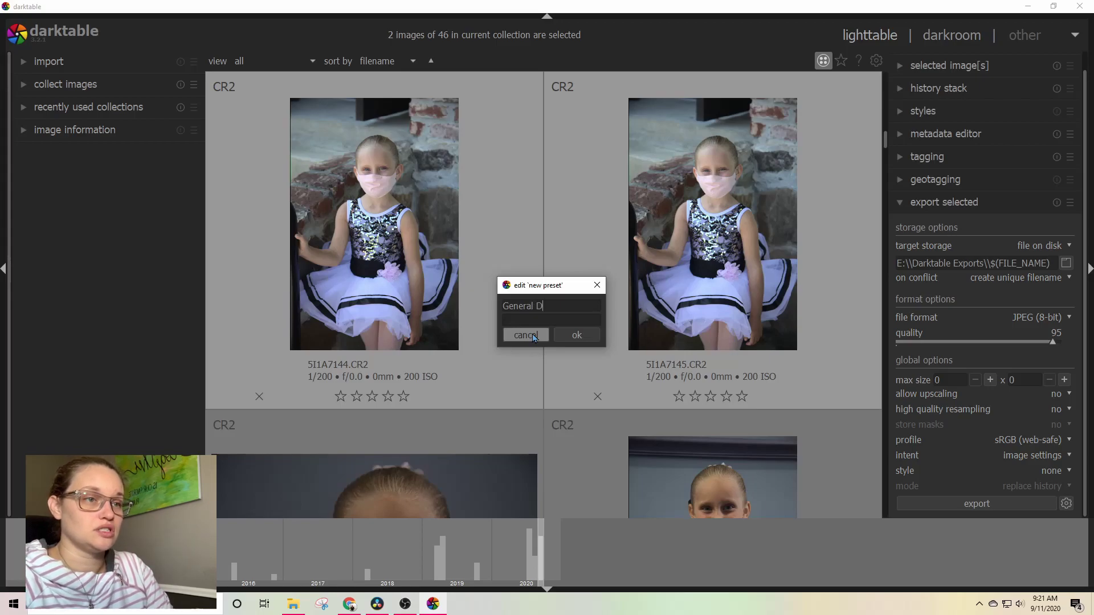
text(T Exports)
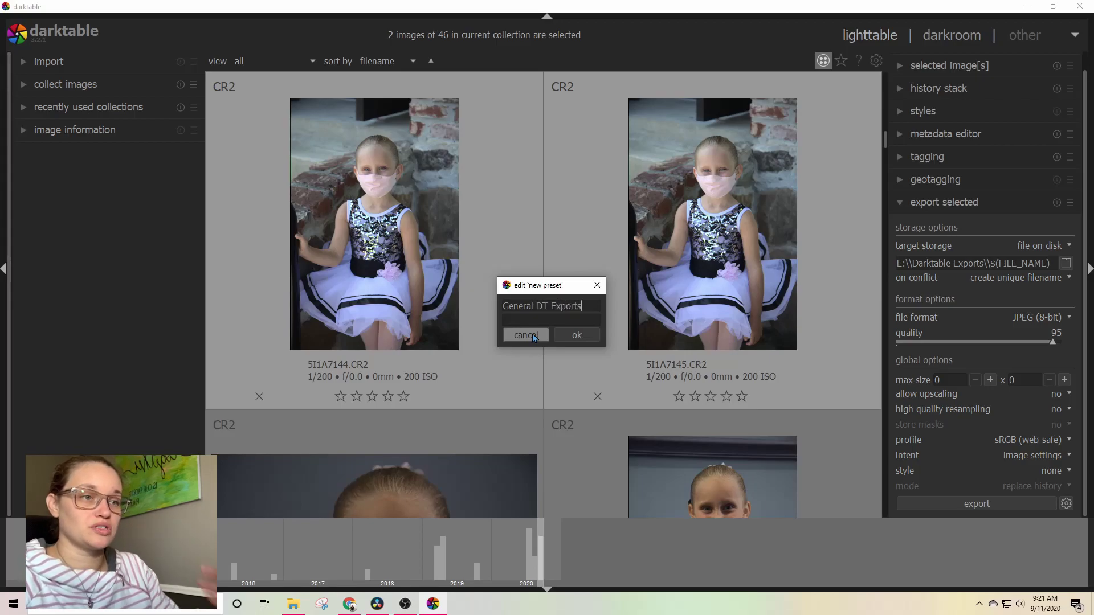
click(570, 336)
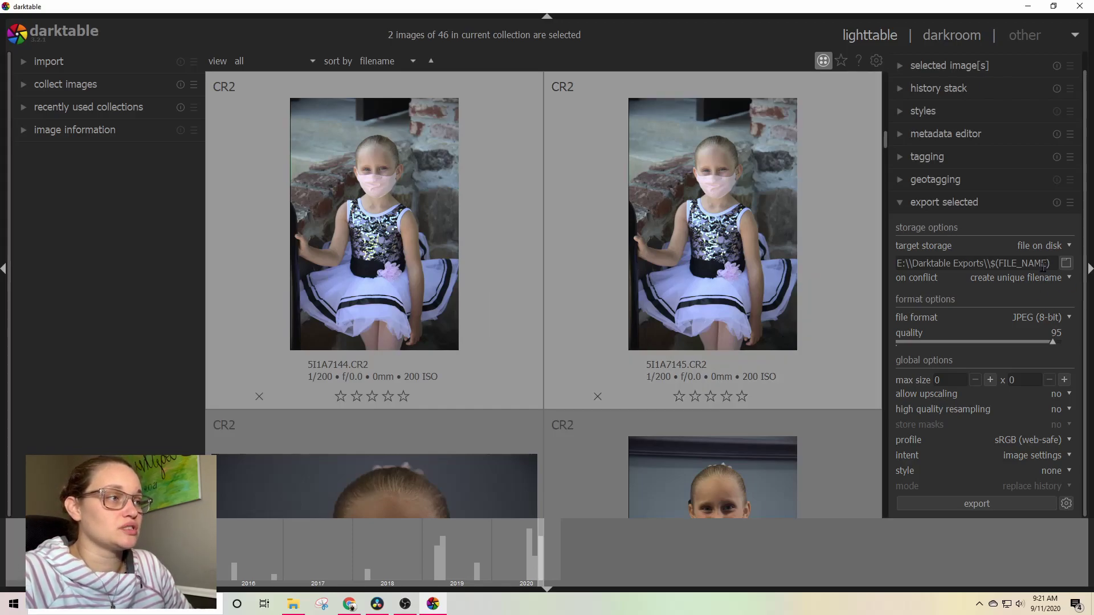
click(1070, 203)
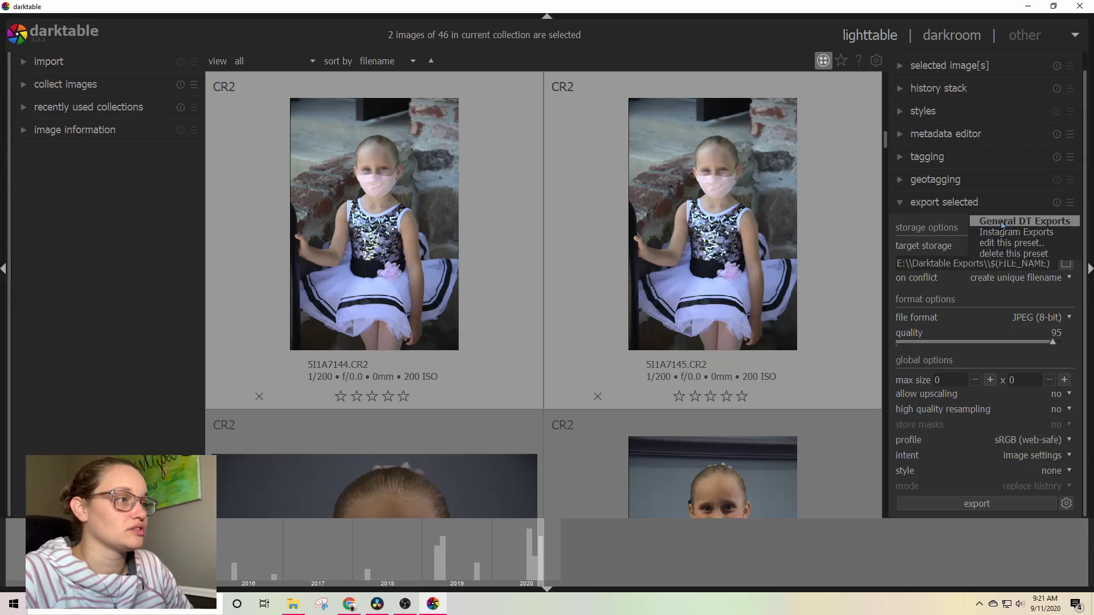
click(1074, 226)
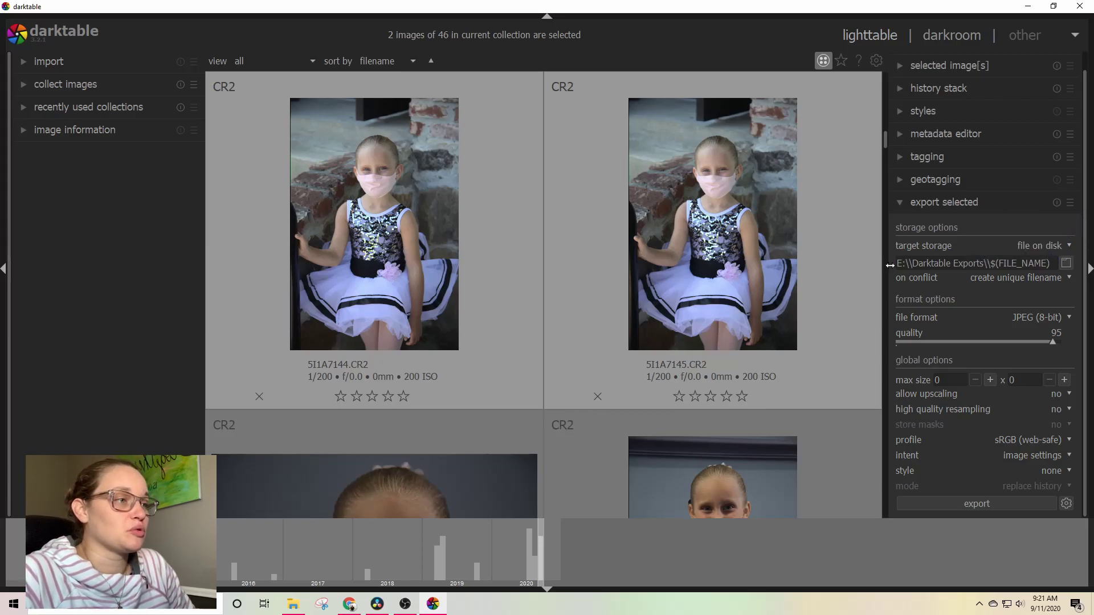
drag(915, 263, 995, 263)
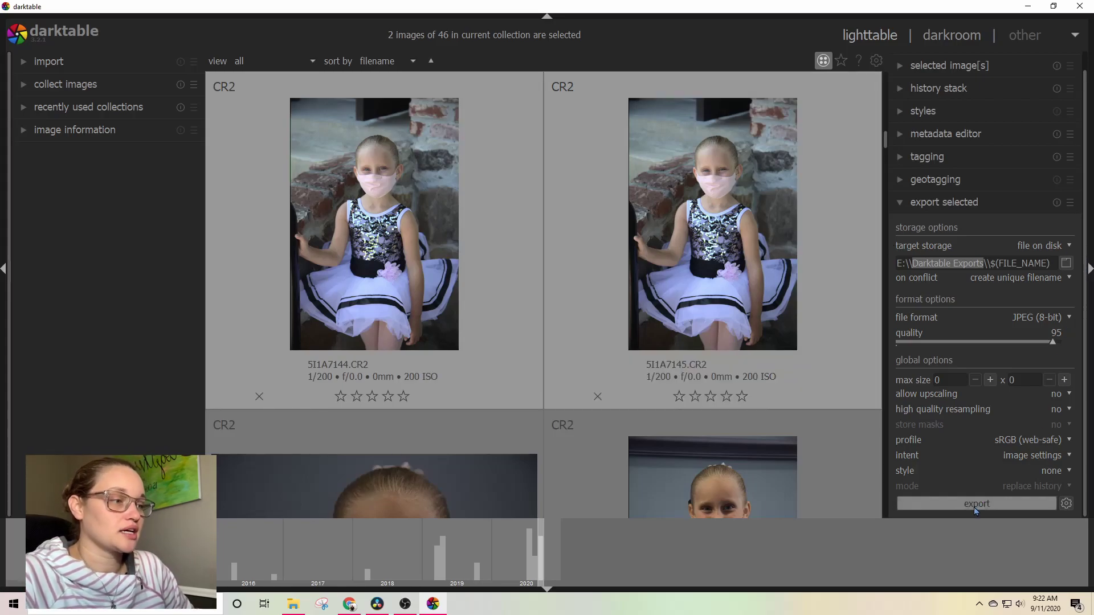
Export 5I1A7144 and 5I1A7145 as JPEGs, then bring up File Explorer.
click(973, 505)
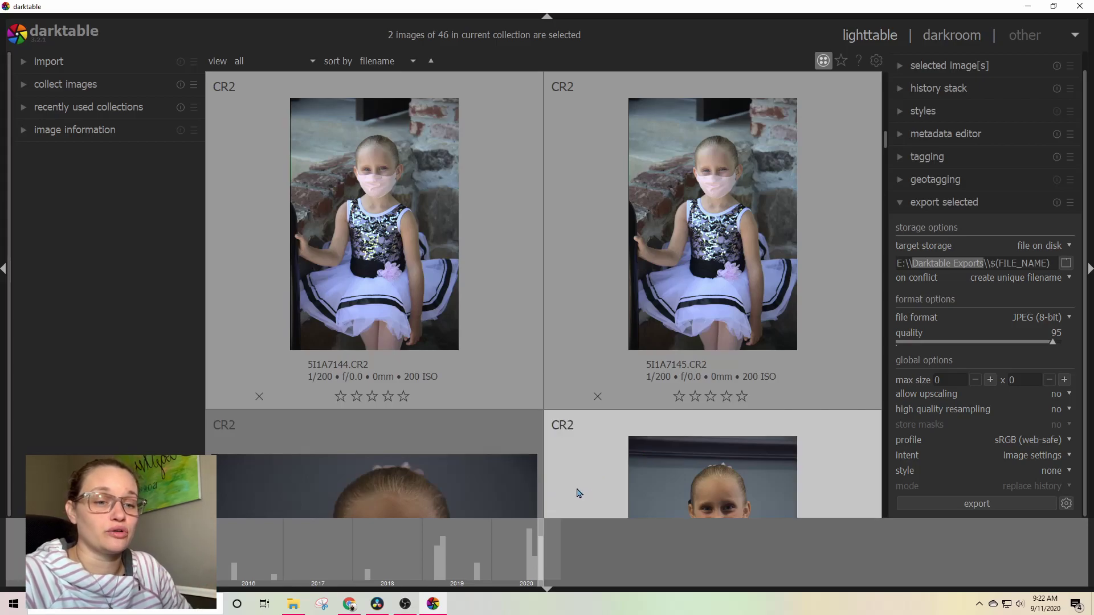
click(292, 605)
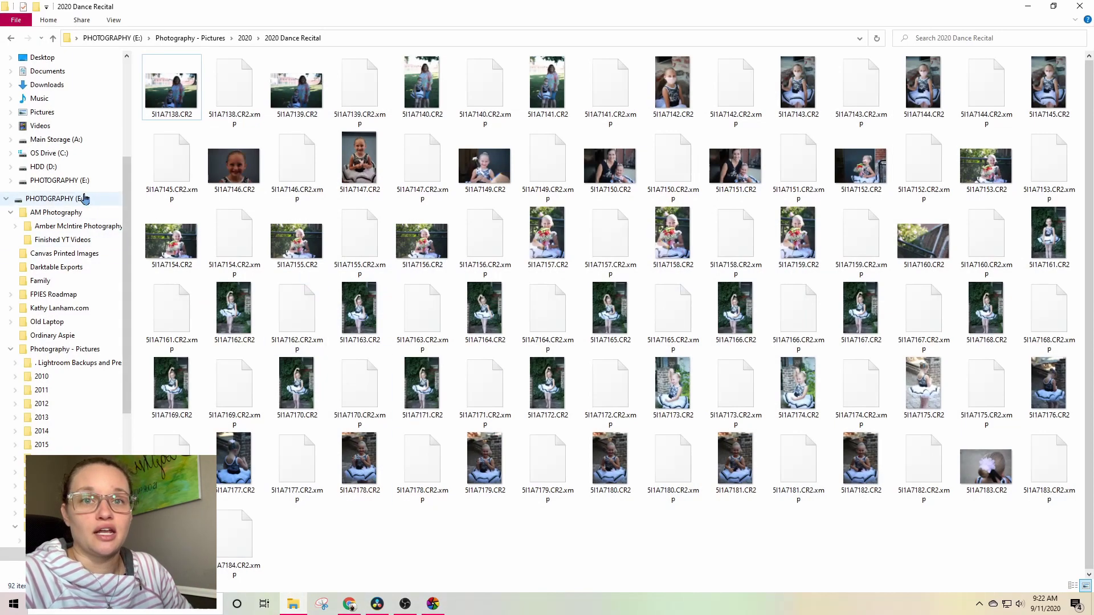
Go to E:\Darktable Exports and select the new 5I1A7144.jpg and 5I1A7145.jpg.
scroll(72, 415, down, 1)
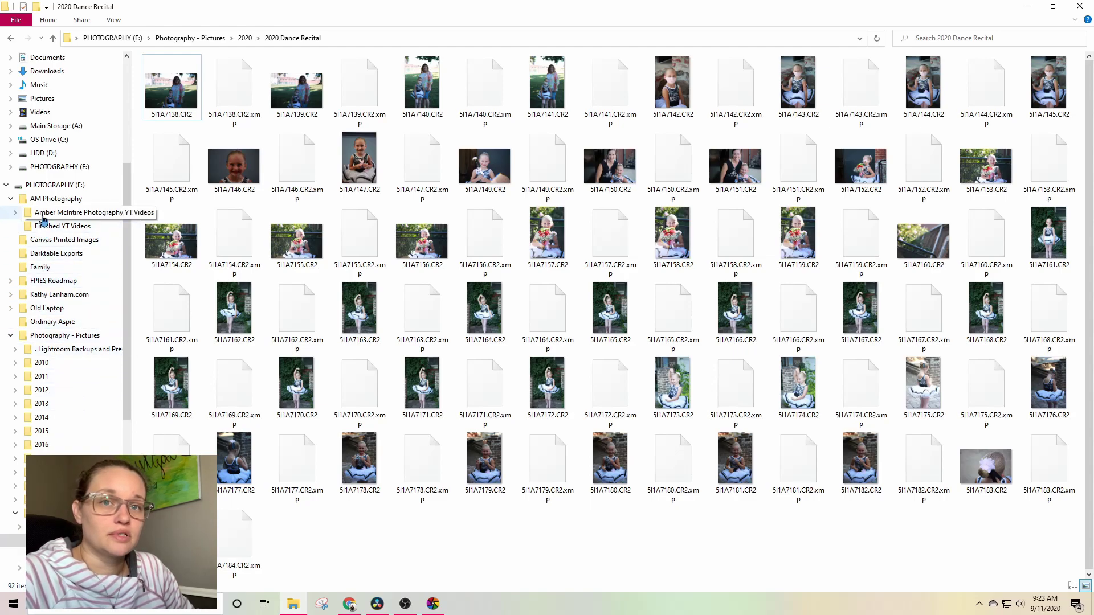
click(46, 253)
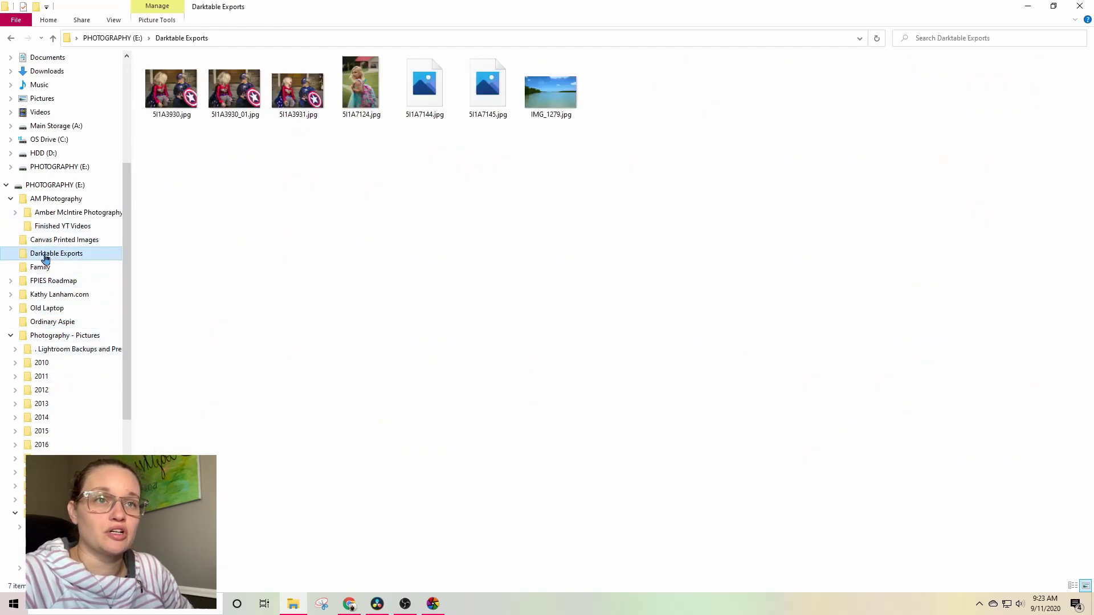
drag(488, 138, 433, 103)
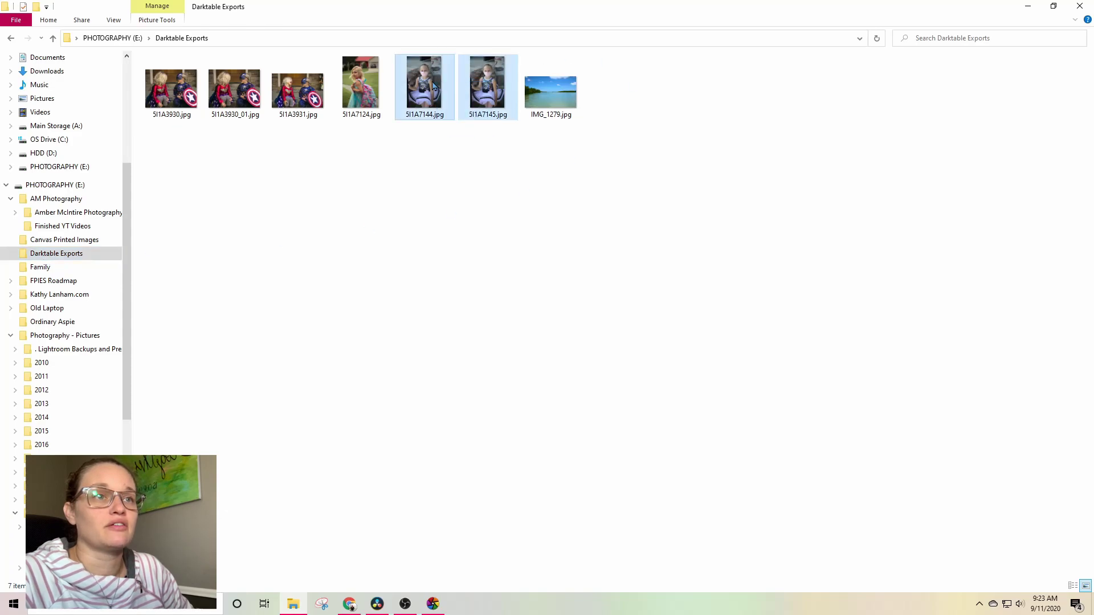